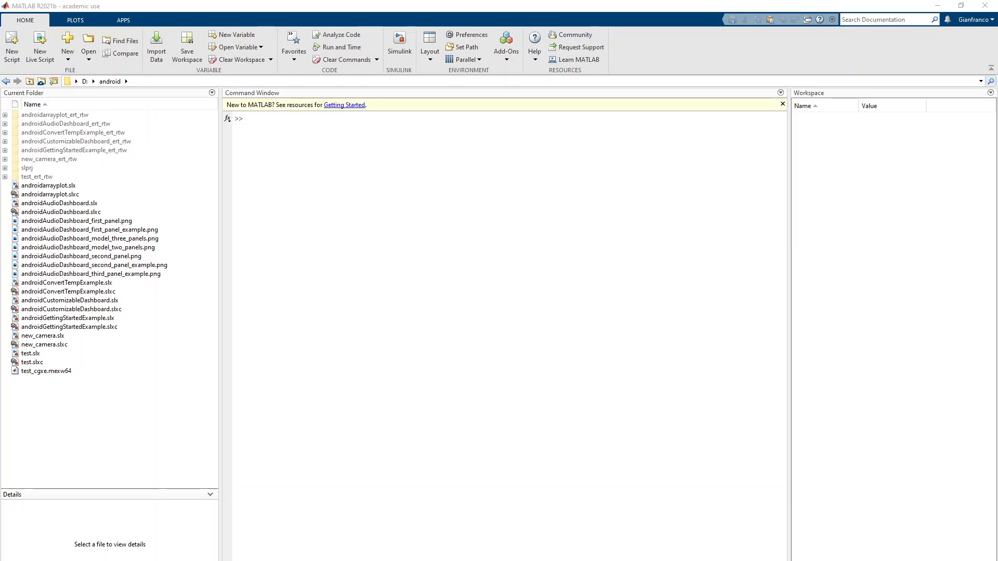
# Open the Simulink Support Package for Android Devices page from the available hardware support packages.
pyautogui.click(507, 55)
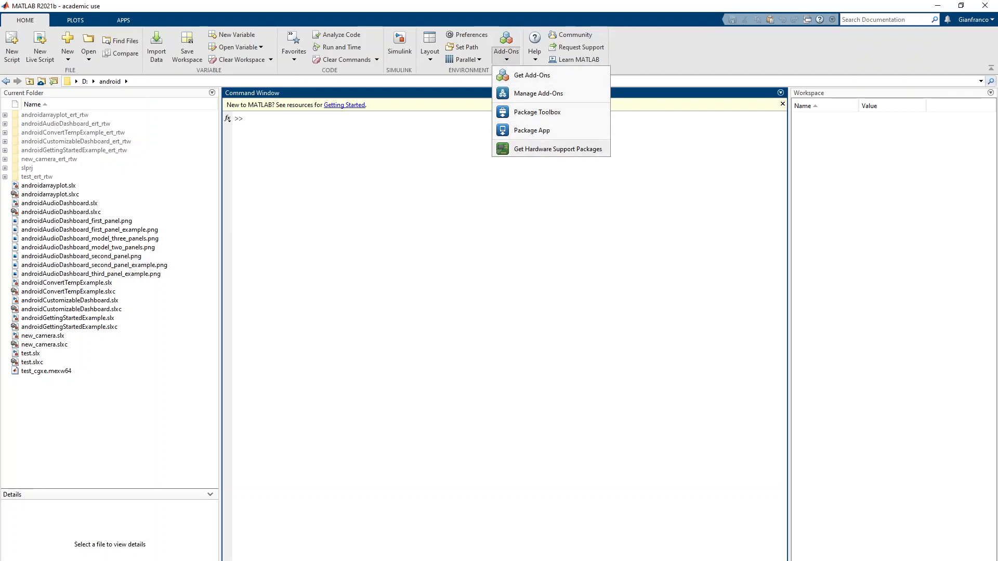
pyautogui.click(557, 149)
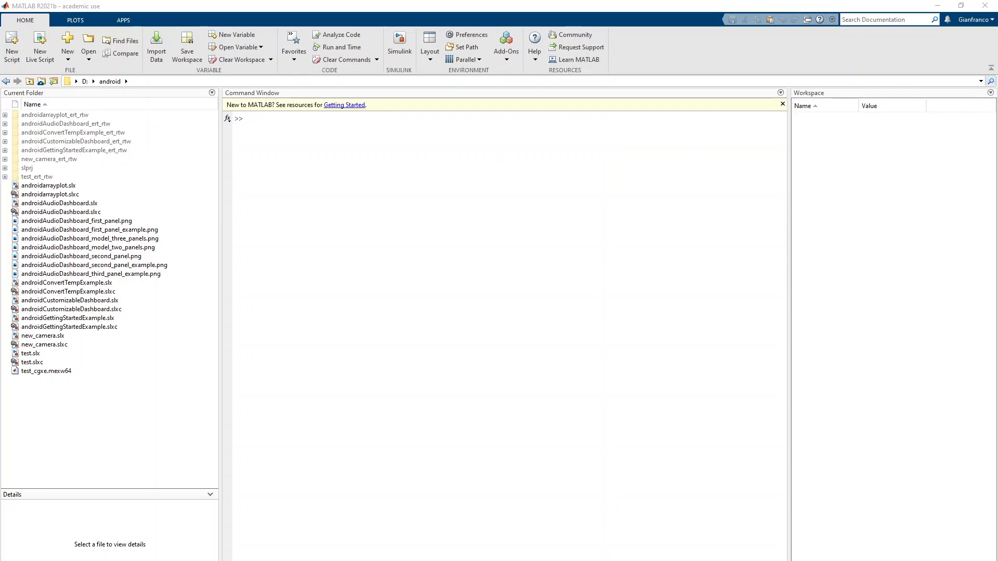
pyautogui.moveTo(146, 157); pyautogui.dragTo(181, 127)
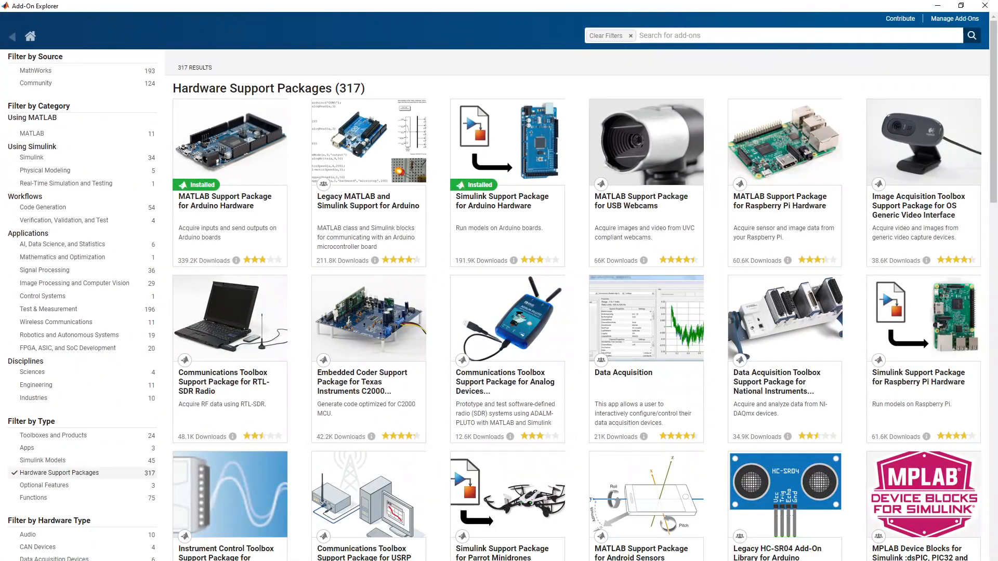
pyautogui.scroll(-5, 499, 286)
pyautogui.scroll(-4, 499, 286)
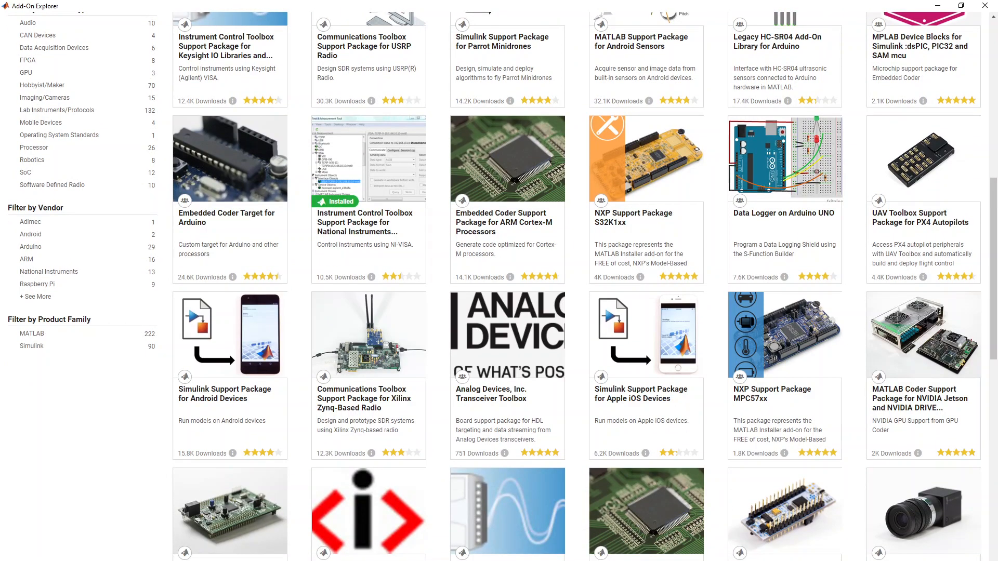
pyautogui.click(230, 353)
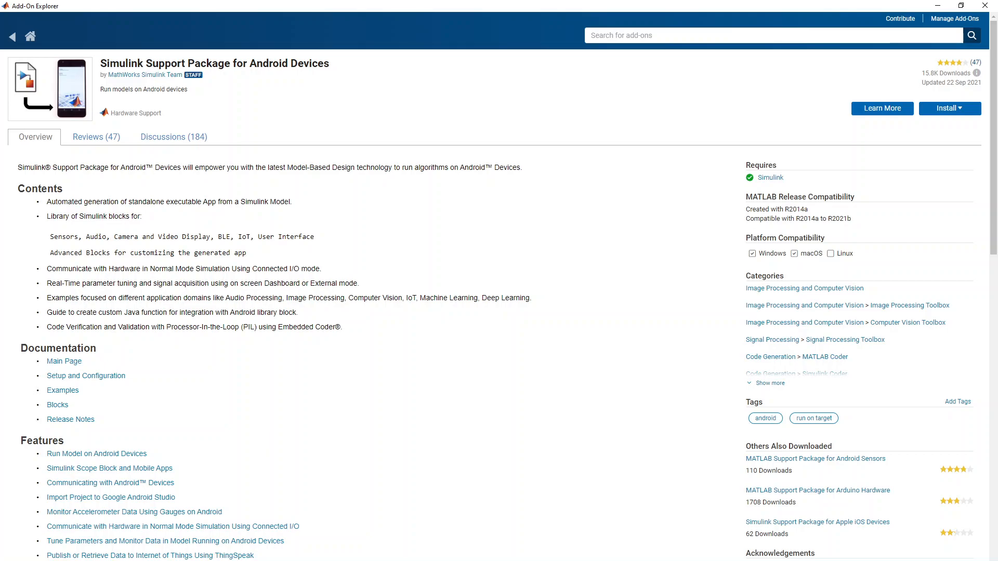
# Install the Simulink Support Package for Android Devices, accepting the license agreement and the third-party software.
pyautogui.click(949, 108)
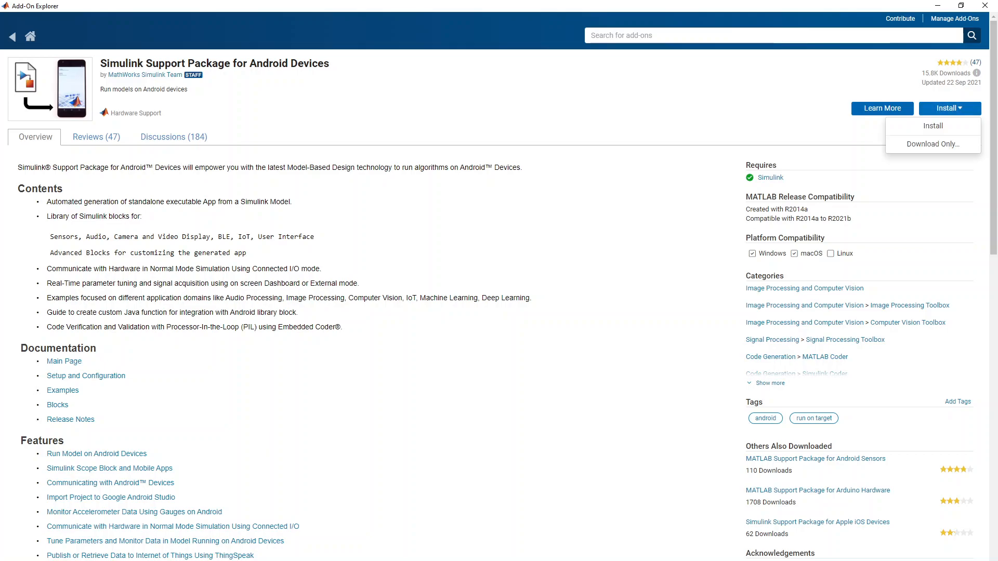
pyautogui.click(933, 126)
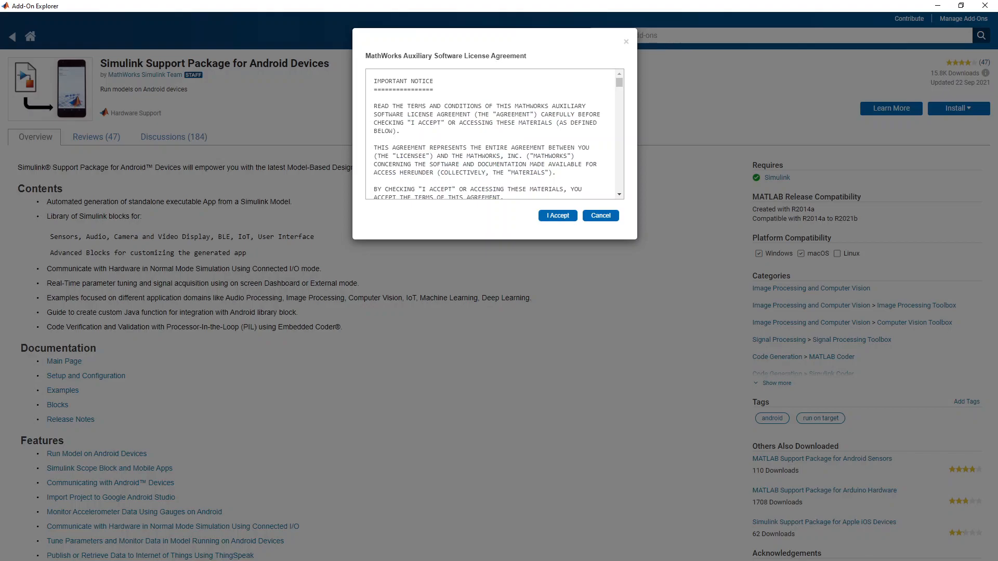
pyautogui.click(558, 216)
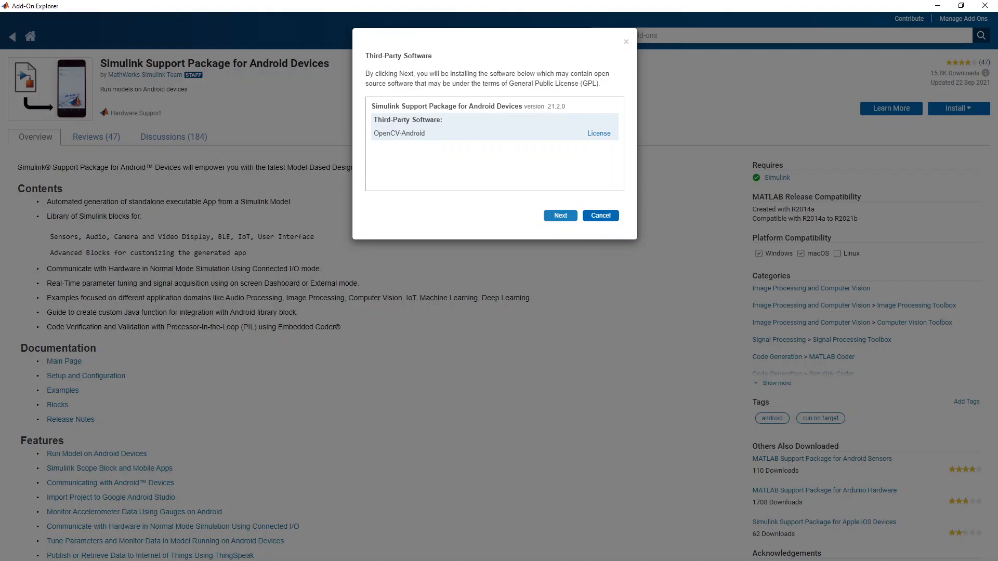
pyautogui.click(559, 215)
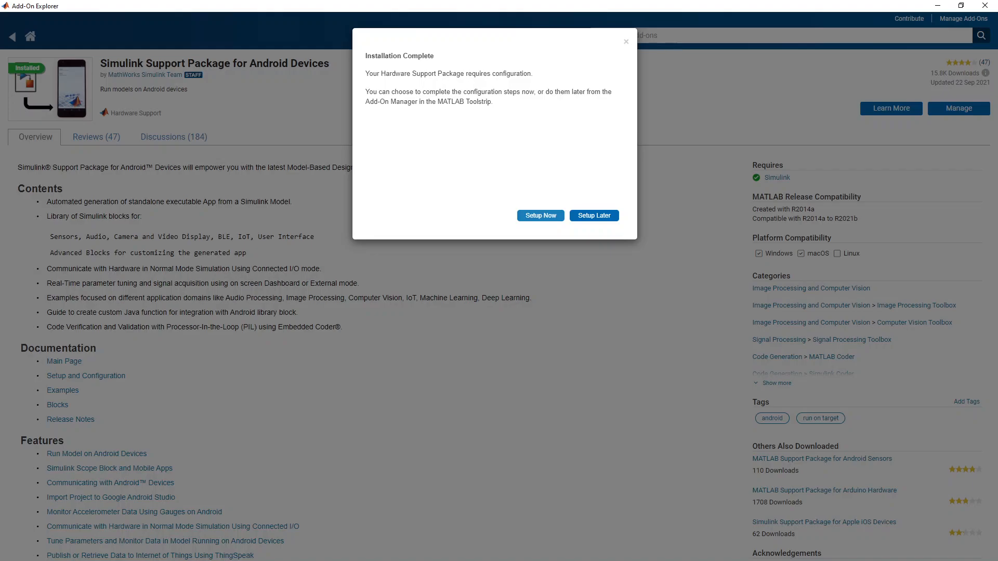
# Start the hardware setup with the tested version of the Android tools and open the Android Studio download archive in the browser.
pyautogui.click(540, 216)
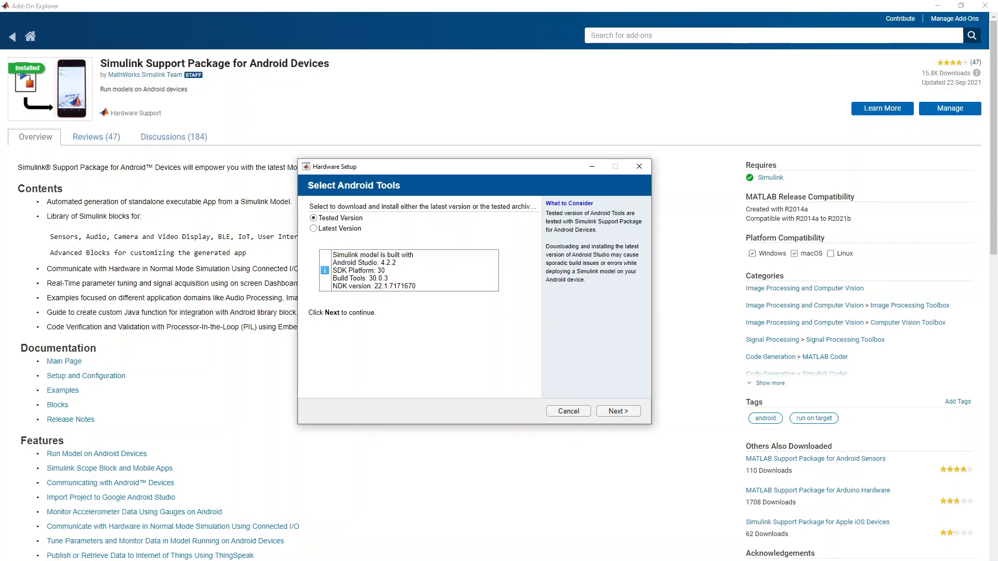
pyautogui.click(618, 412)
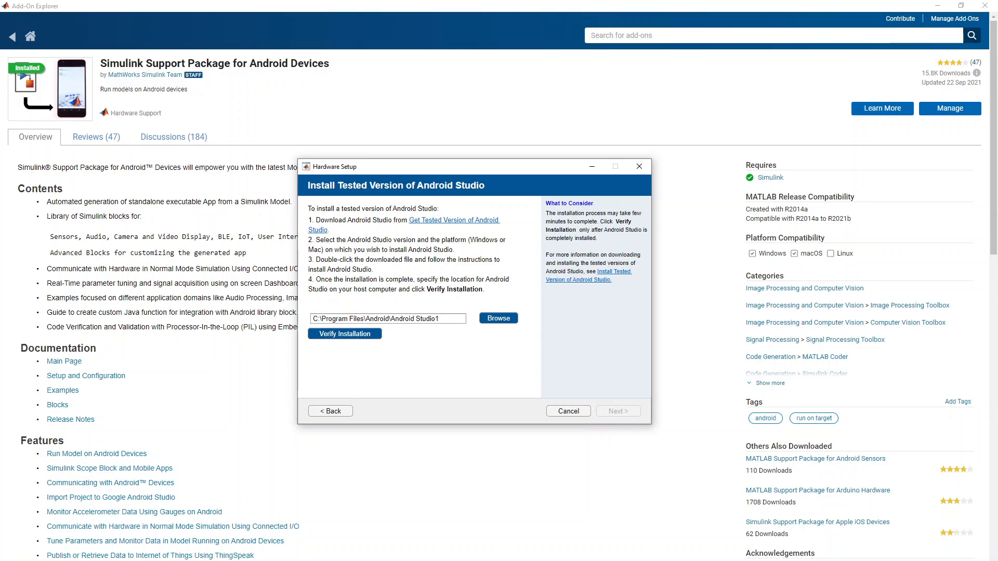
pyautogui.click(453, 221)
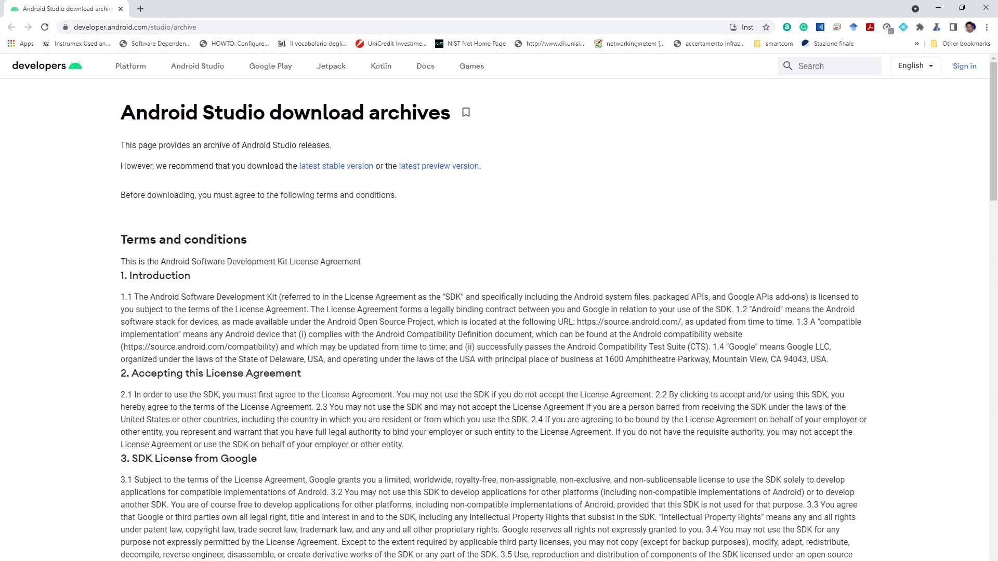
# Agree to the terms and conditions of the Android Studio download archives.
pyautogui.scroll(-20, 499, 312)
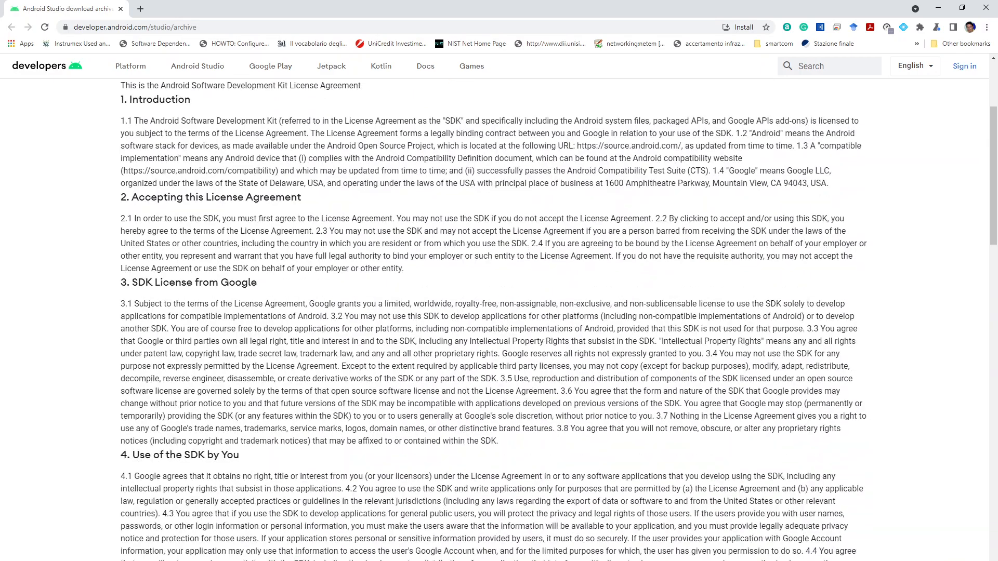
pyautogui.scroll(-15, 499, 312)
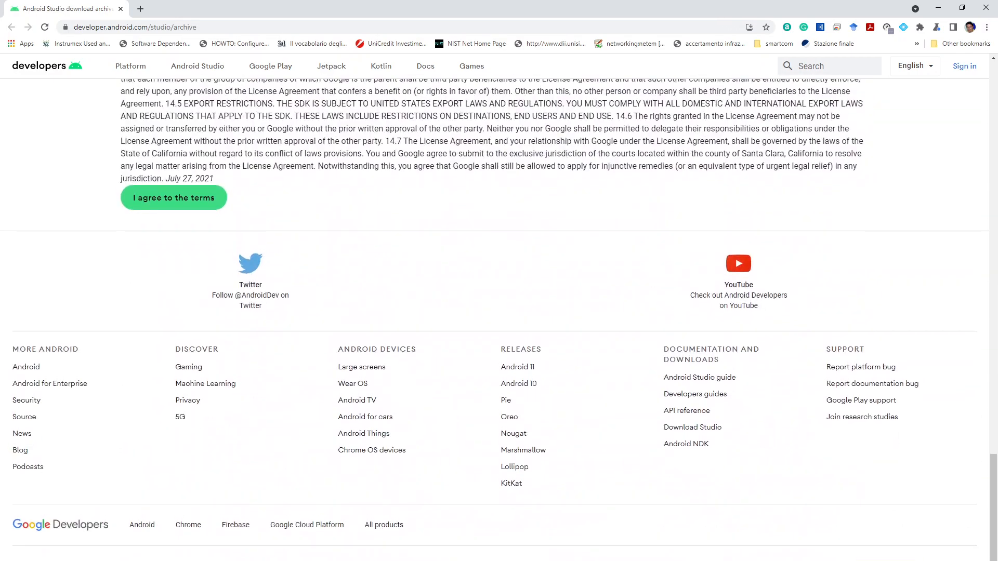
pyautogui.scroll(5, 499, 312)
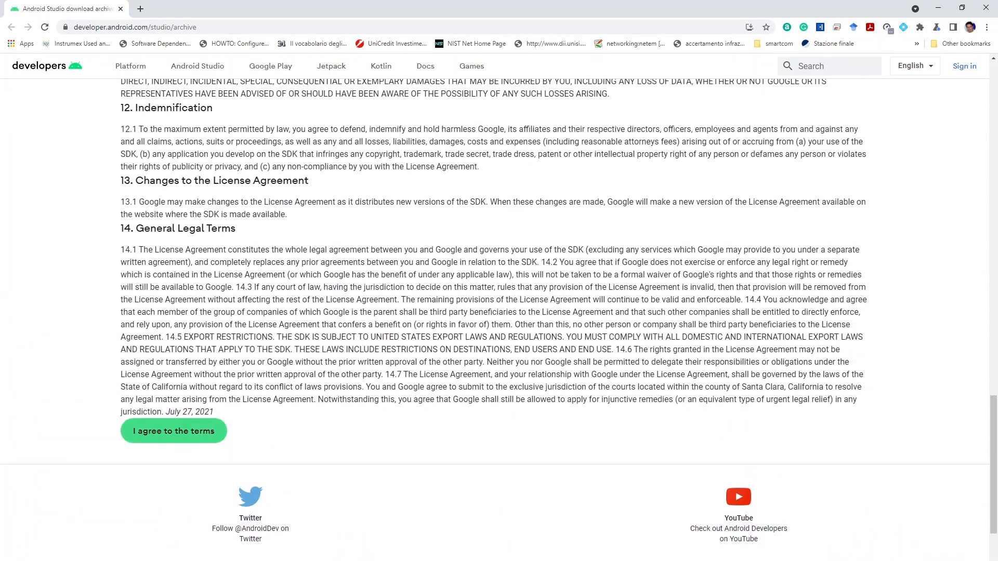
pyautogui.scroll(2, 499, 311)
pyautogui.scroll(-3, 499, 312)
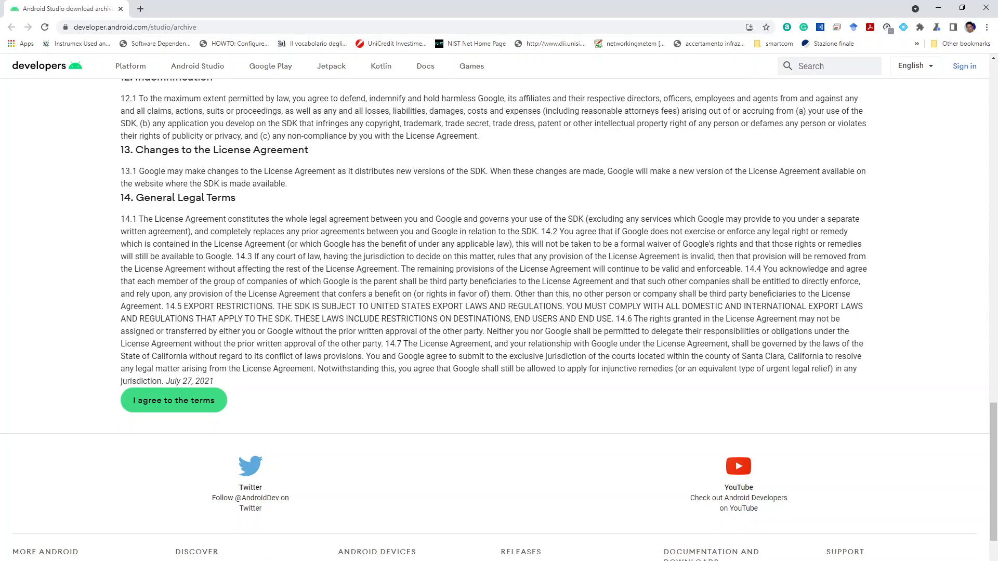
pyautogui.click(174, 400)
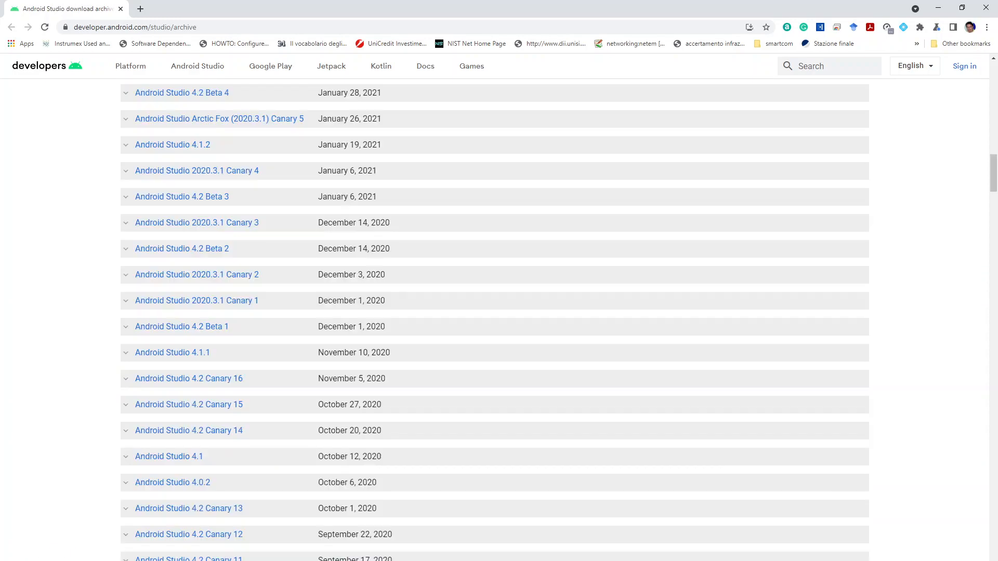
# Try to download the 64-bit Windows installer of Android Studio 4.2.2 from the archive list.
pyautogui.scroll(13, 494, 318)
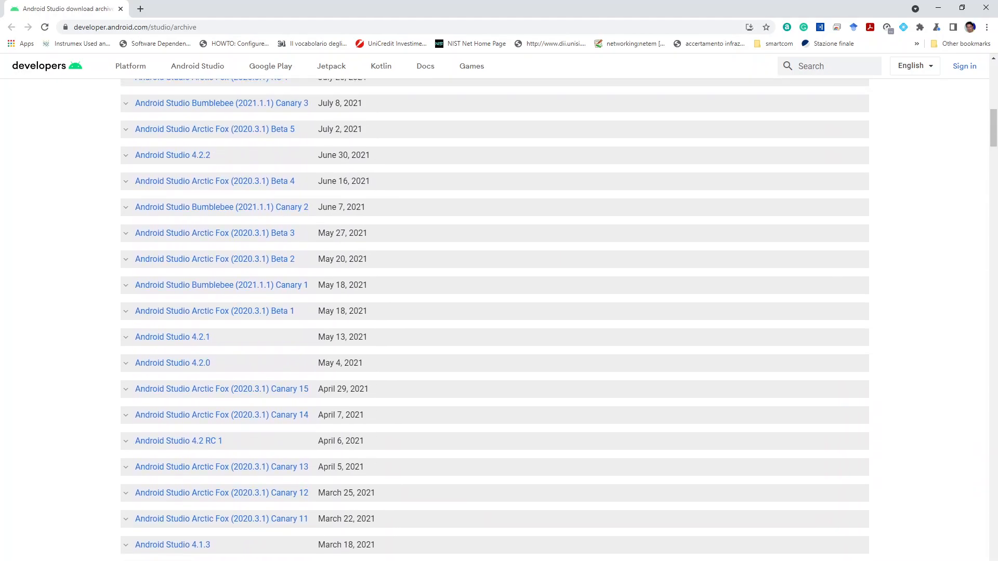
pyautogui.click(172, 156)
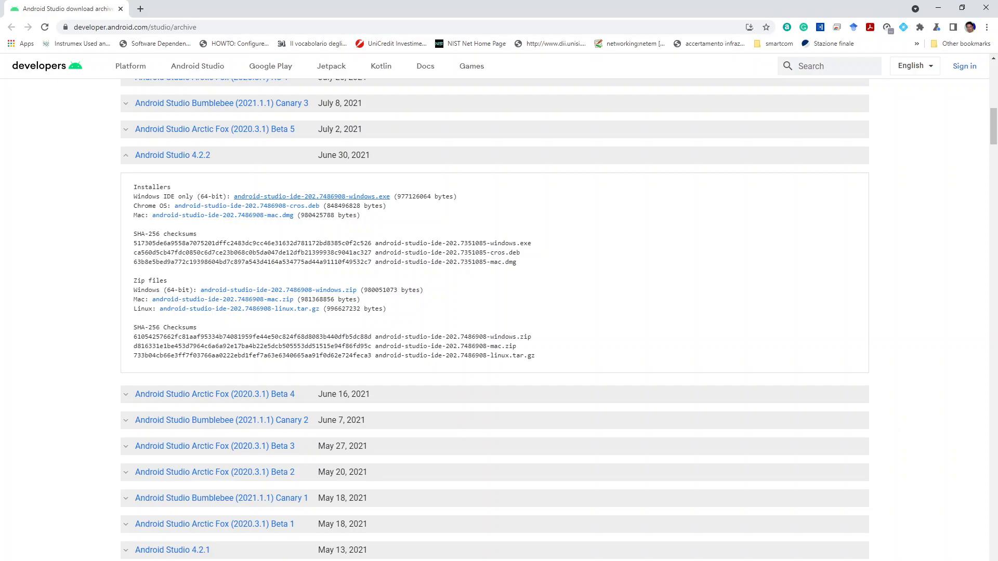
pyautogui.click(312, 197)
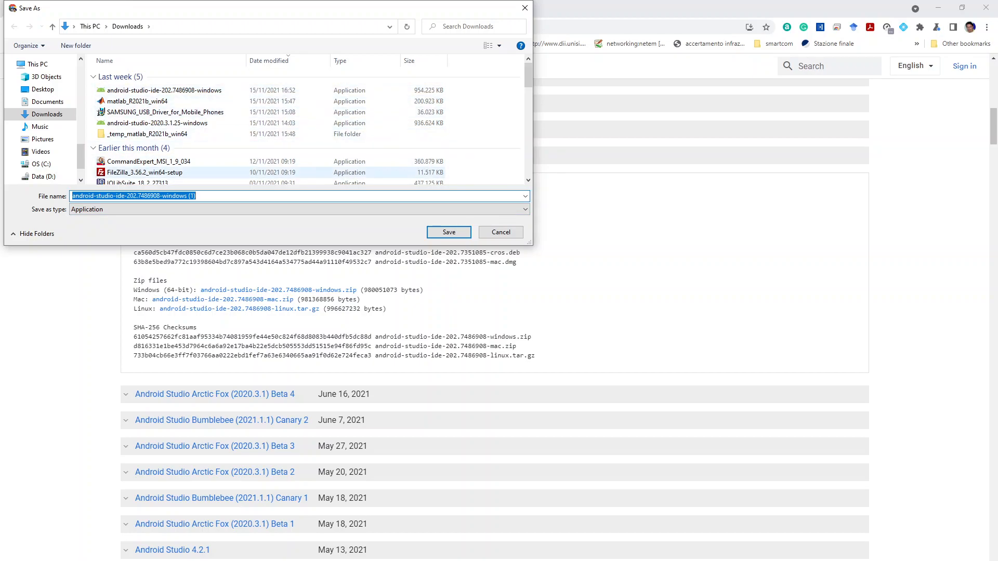
pyautogui.click(500, 232)
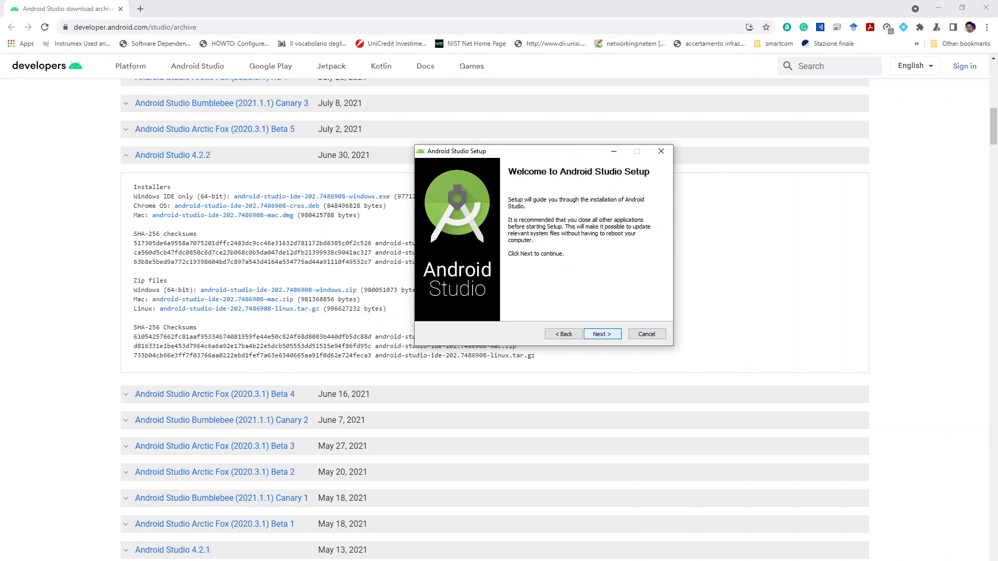
# Install Android Studio with the Android Virtual Device component in C:\Program Files\Android\Android Studio1 and finish the setup with Start Android Studio enabled.
pyautogui.press('Return')
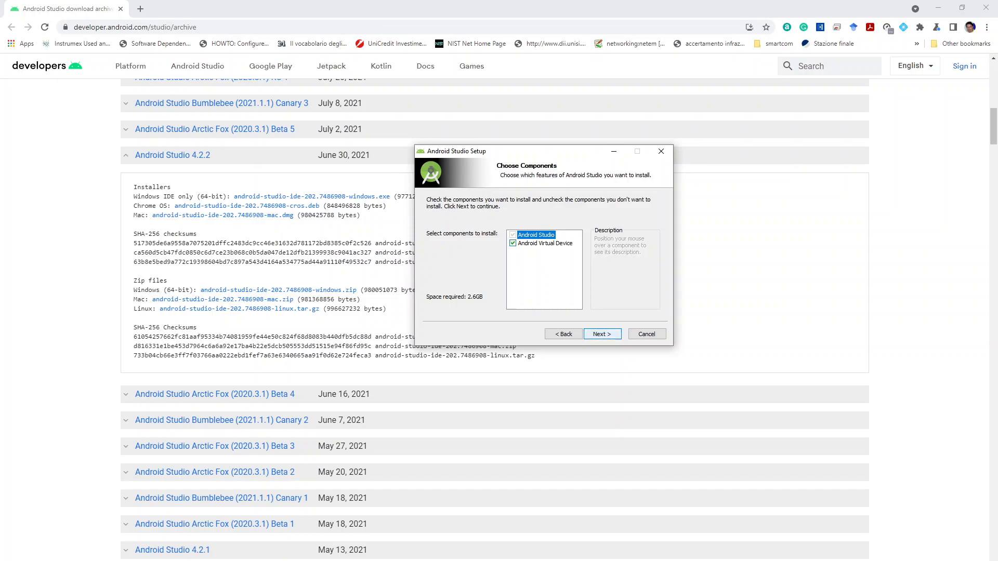
pyautogui.press('Return')
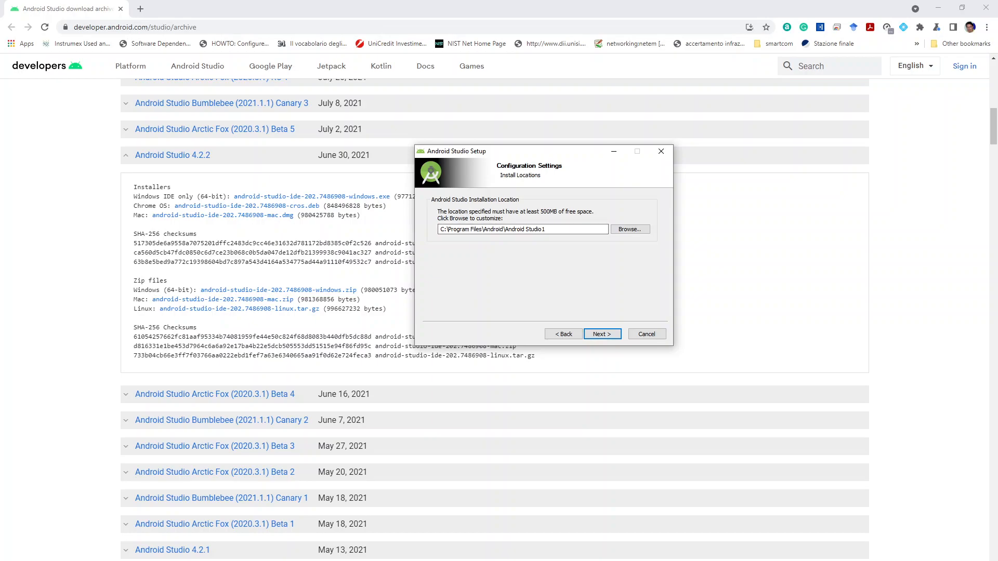
pyautogui.press('Return')
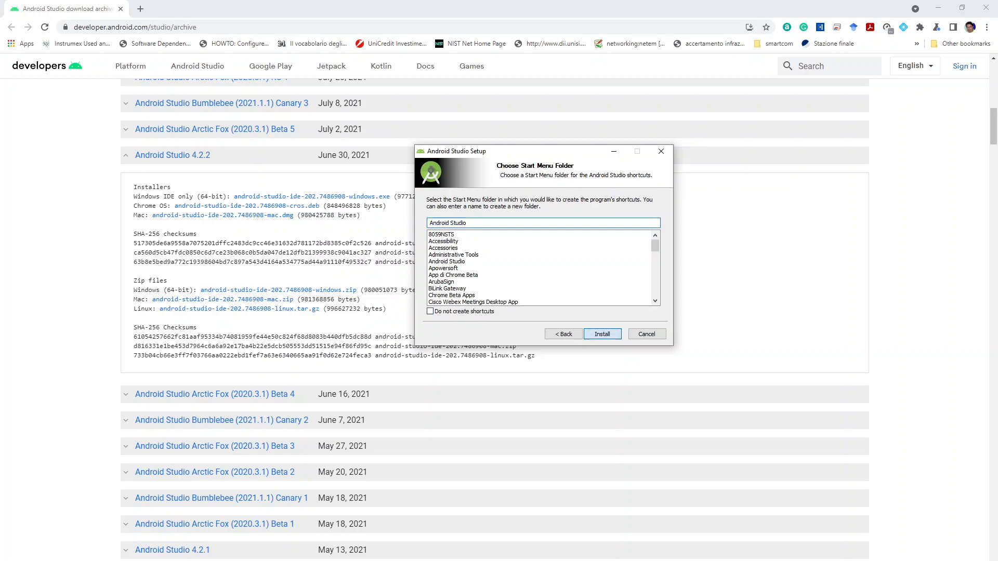
pyautogui.press('Return')
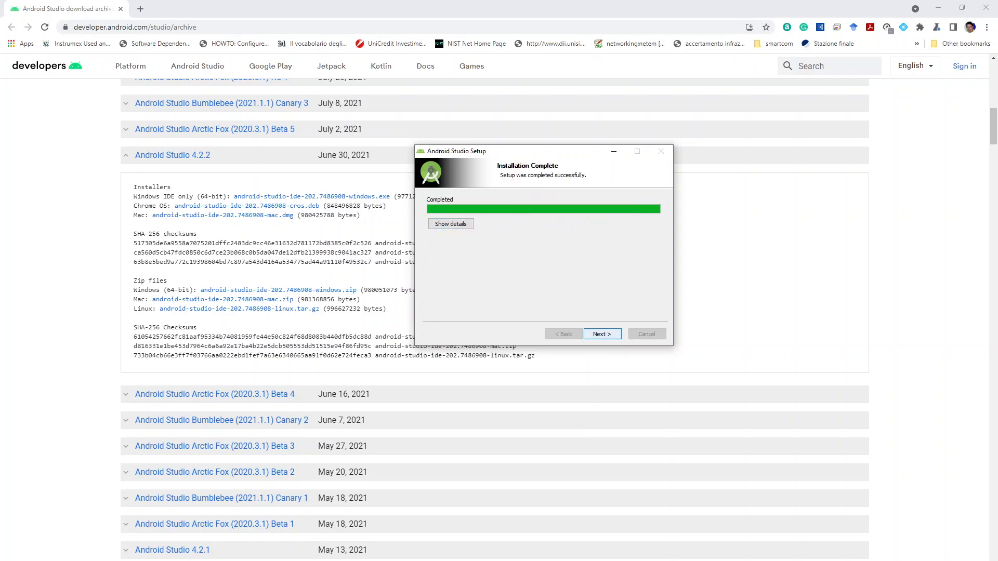
pyautogui.press('Return')
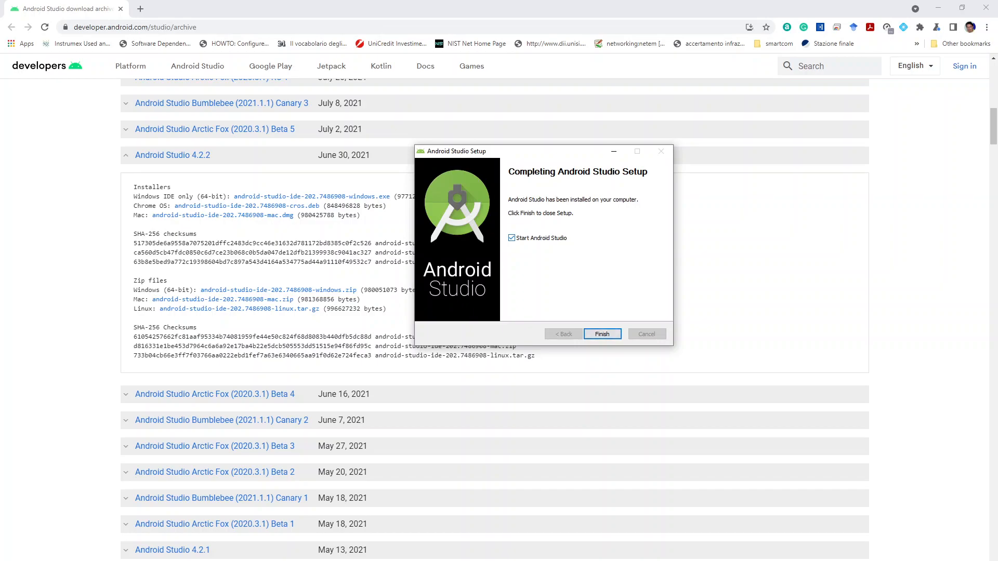
pyautogui.press('Return')
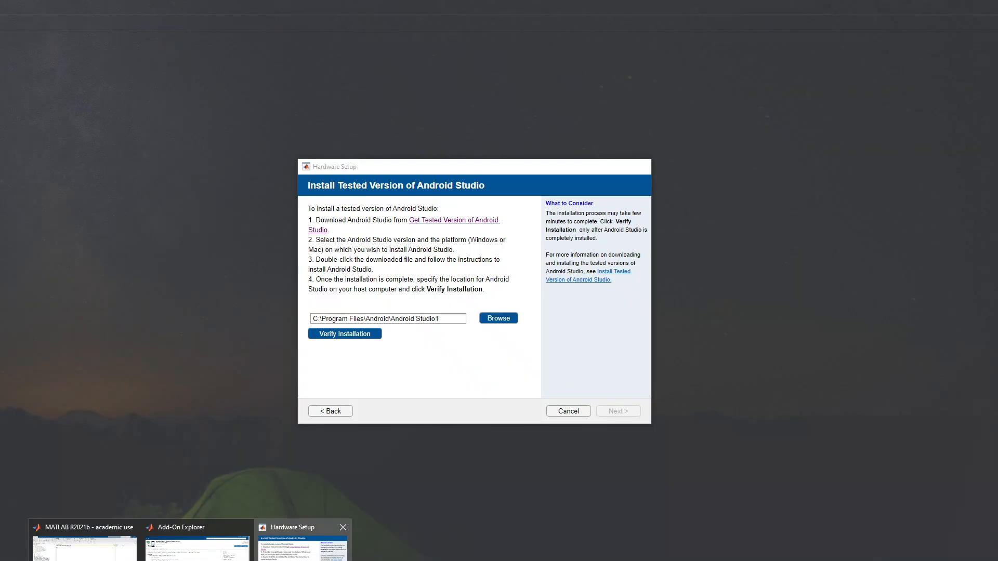
# Return to Hardware Setup, verify the Android Studio installation in C:\Program Files\Android\Android Studio1 and continue.
pyautogui.click(301, 544)
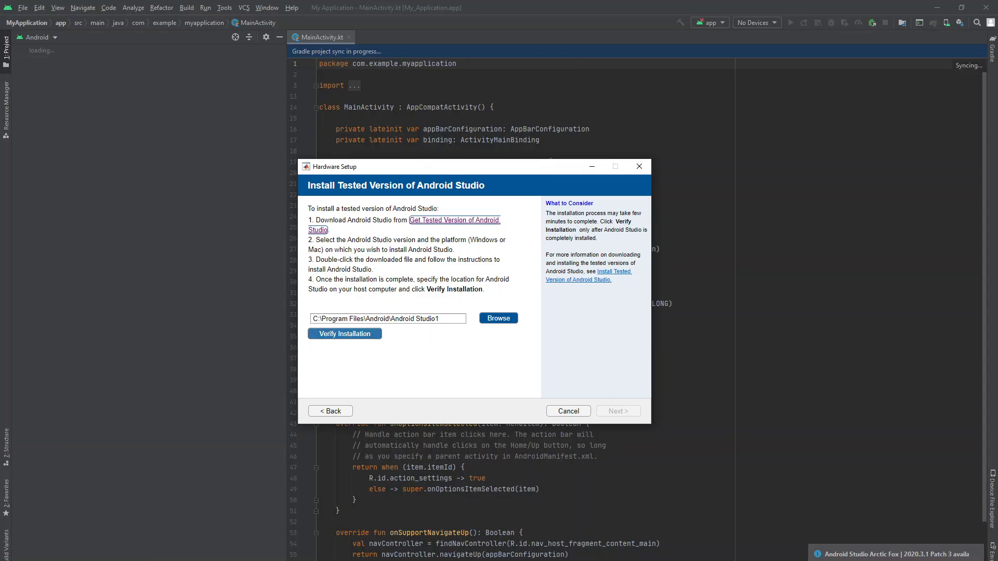
pyautogui.click(344, 334)
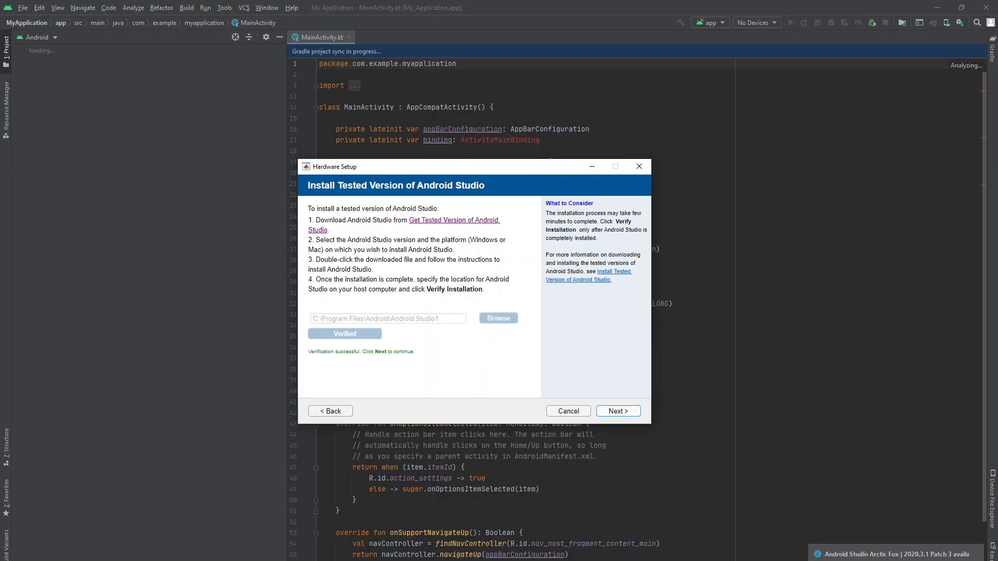
pyautogui.press('Return')
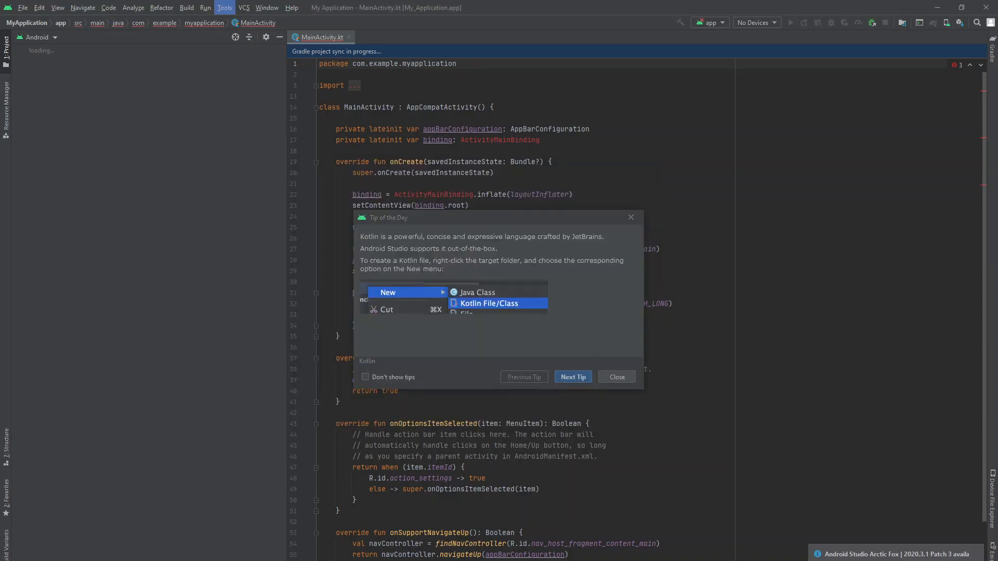
# Open the SDK Manager in Android Studio, show package details for the SDK tools and collapse the Android SDK Build-Tools versions.
pyautogui.hotkey('alt', 't')
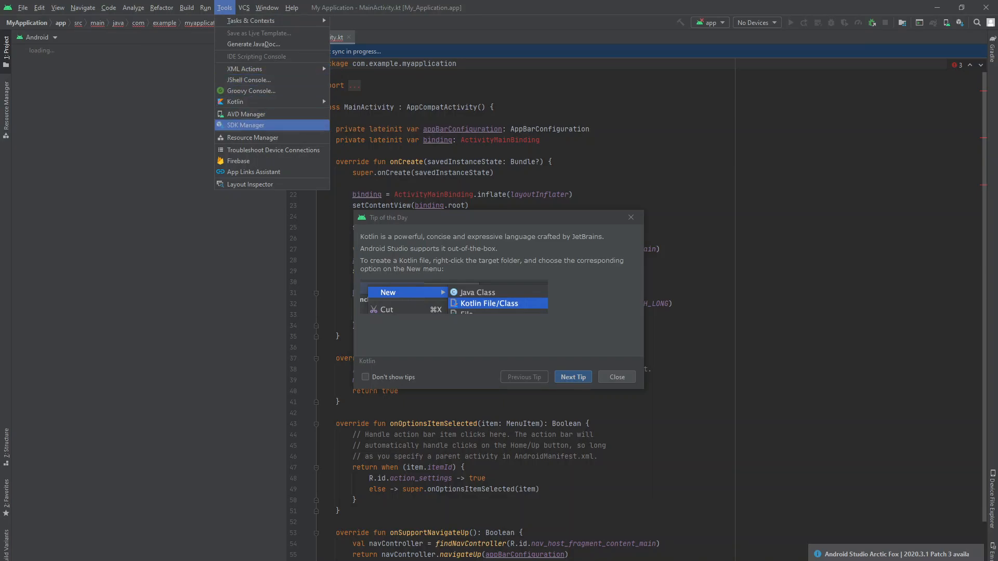
pyautogui.press('Escape')
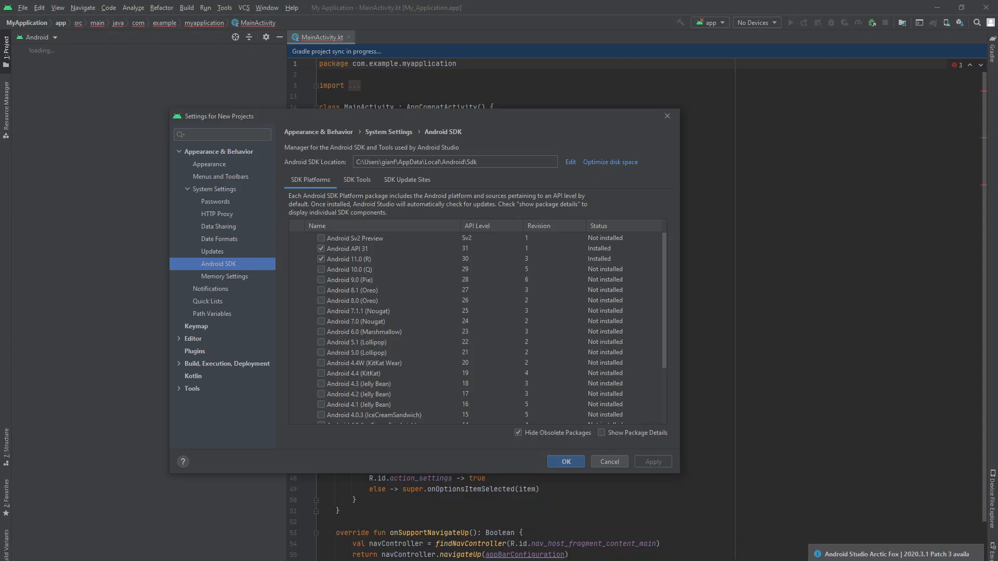
pyautogui.click(357, 179)
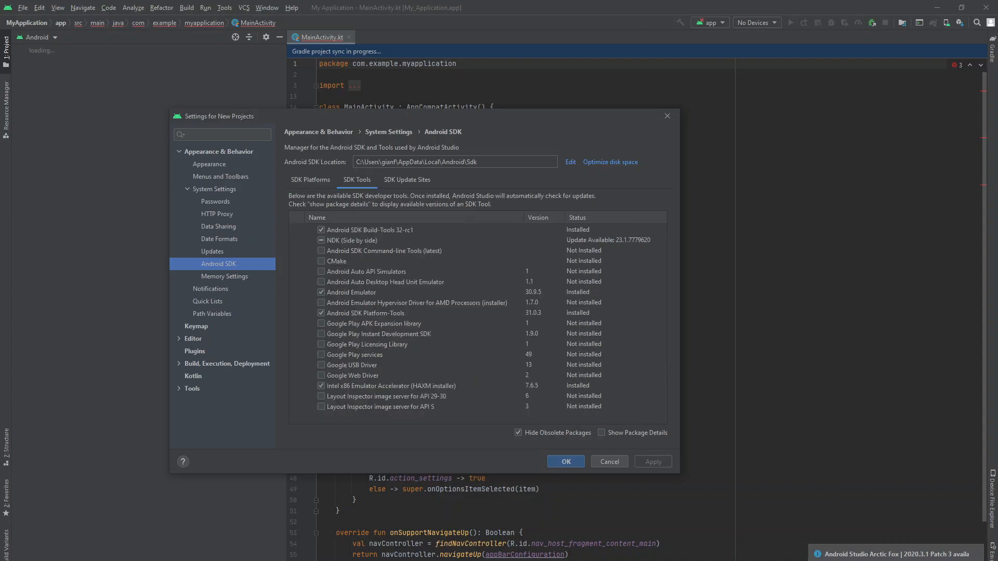
pyautogui.click(602, 433)
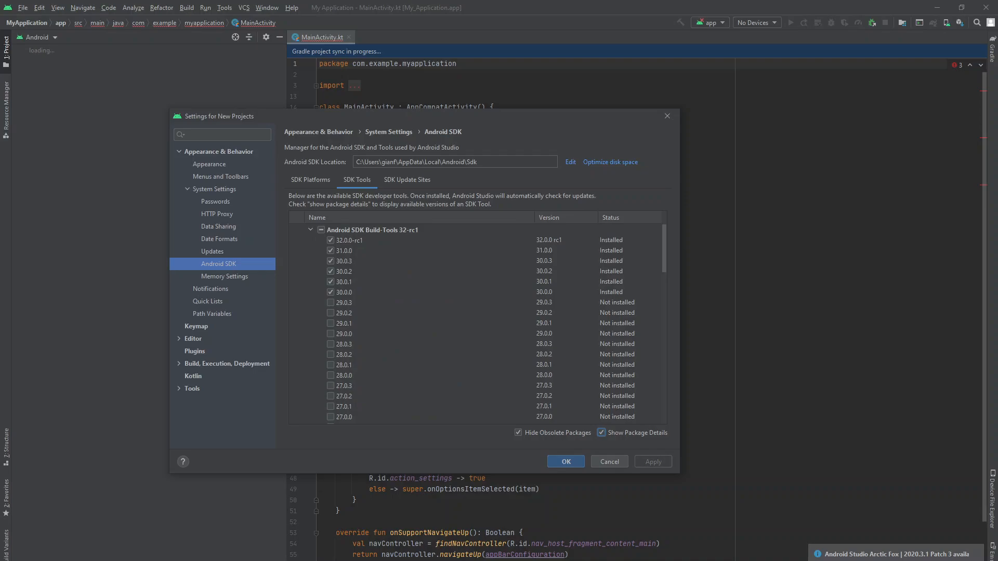
pyautogui.click(372, 230)
pyautogui.press('Left')
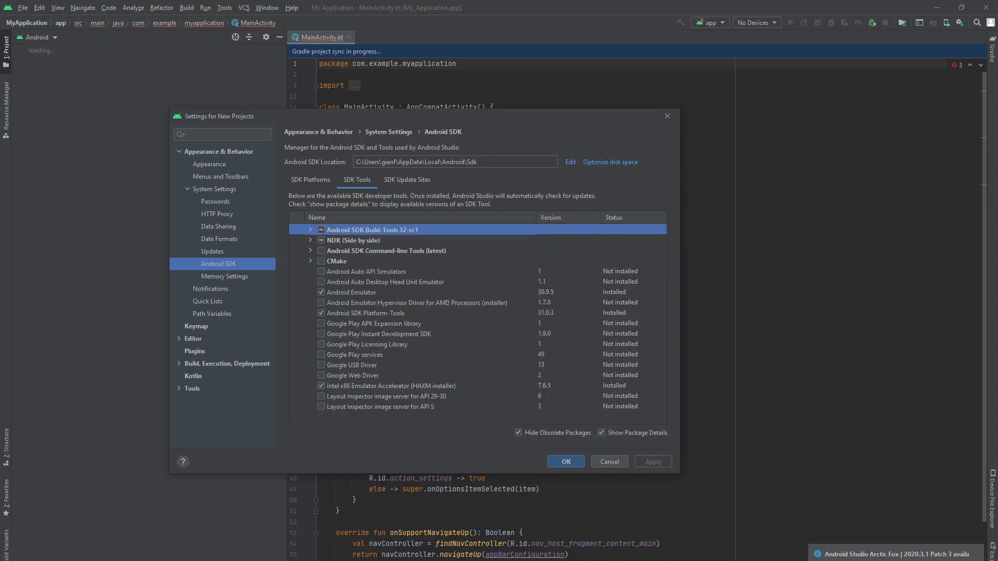
# Expand the NDK (Side by side) versions in the SDK Manager, and verify the Android SDK tools setup in Hardware Setup before continuing.
pyautogui.press('Down')
pyautogui.press('Right')
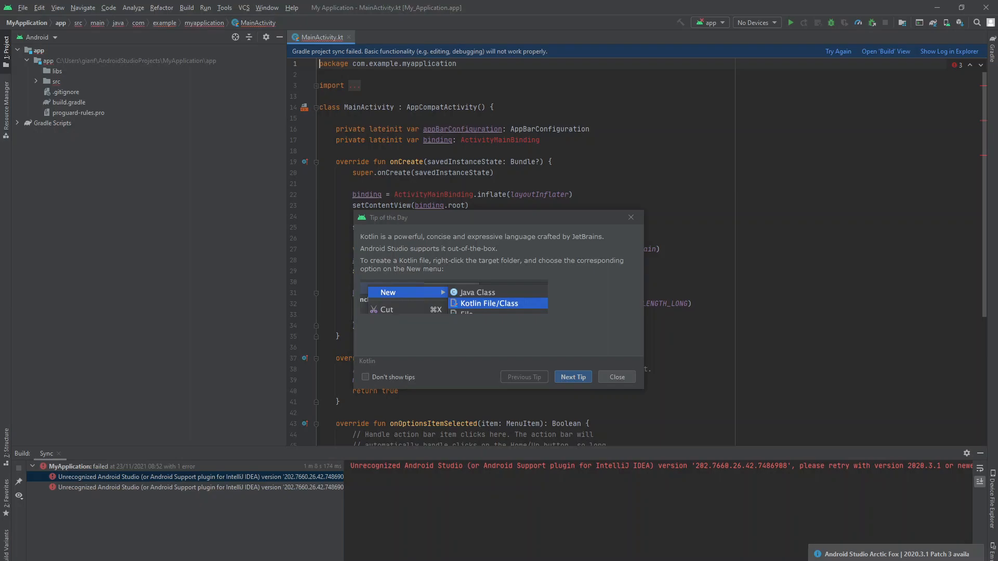
pyautogui.click(302, 543)
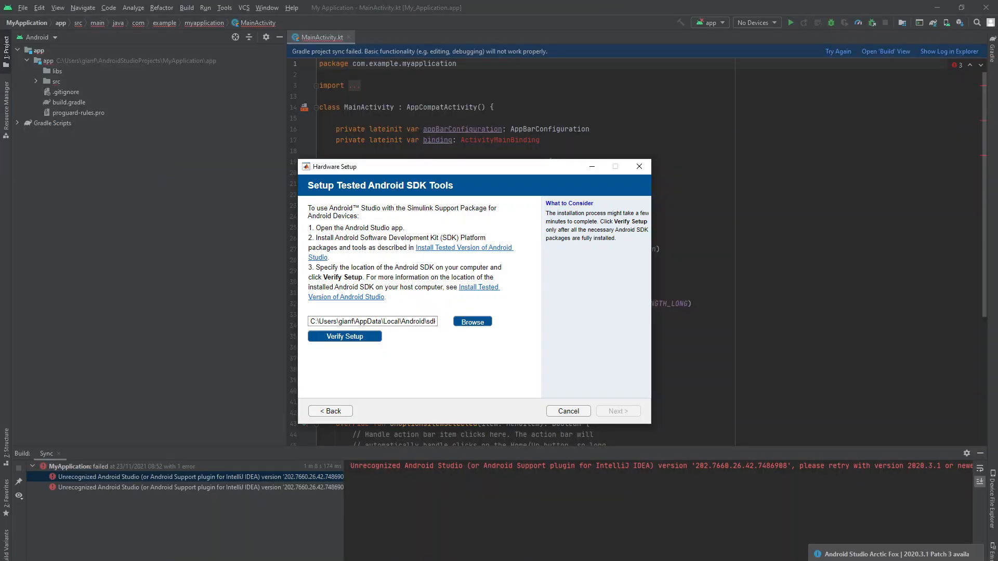
pyautogui.click(345, 336)
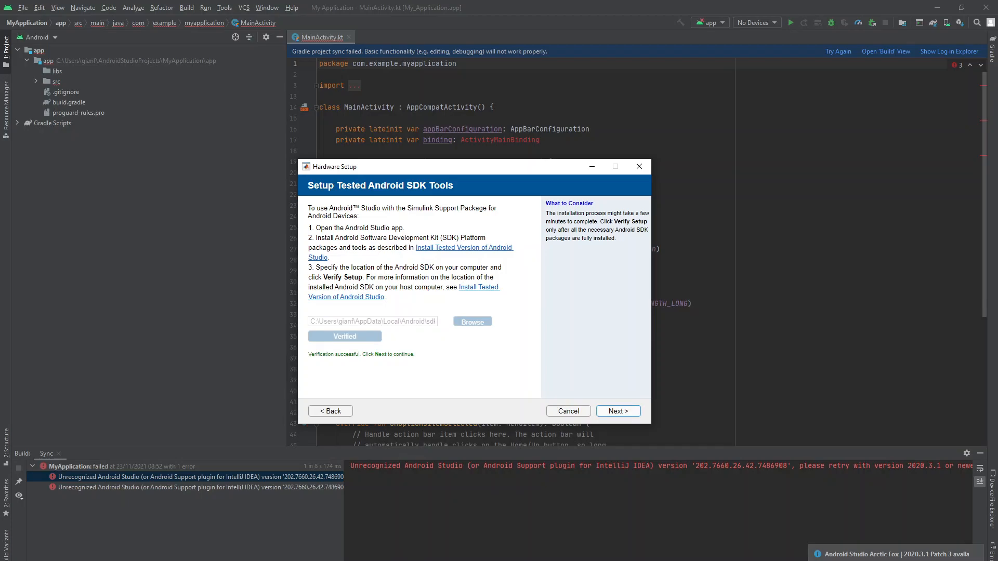
pyautogui.press('Return')
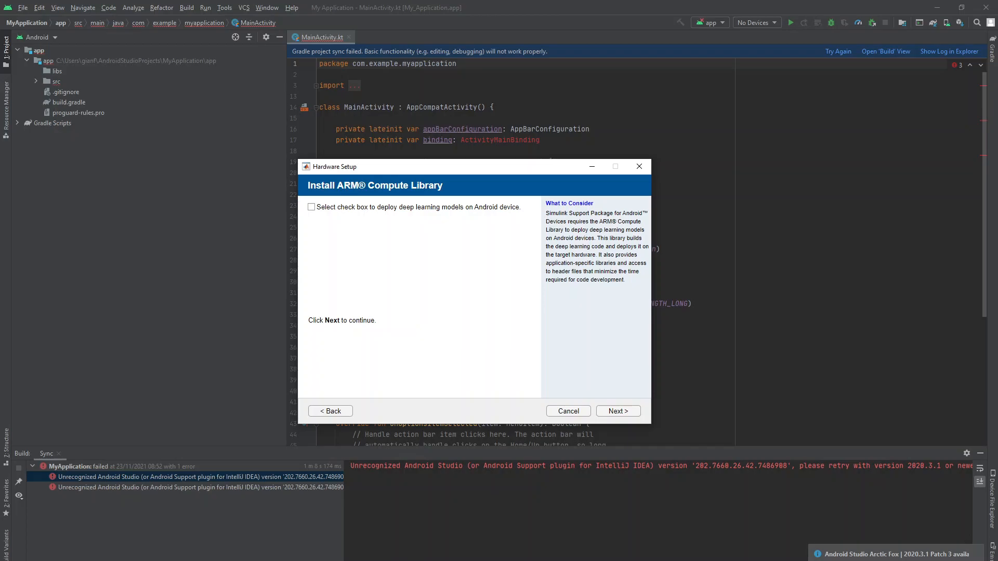
# Leave deep learning deployment disabled and continue through the developer options and USB debugging instructions to the USB driver page.
pyautogui.click(619, 411)
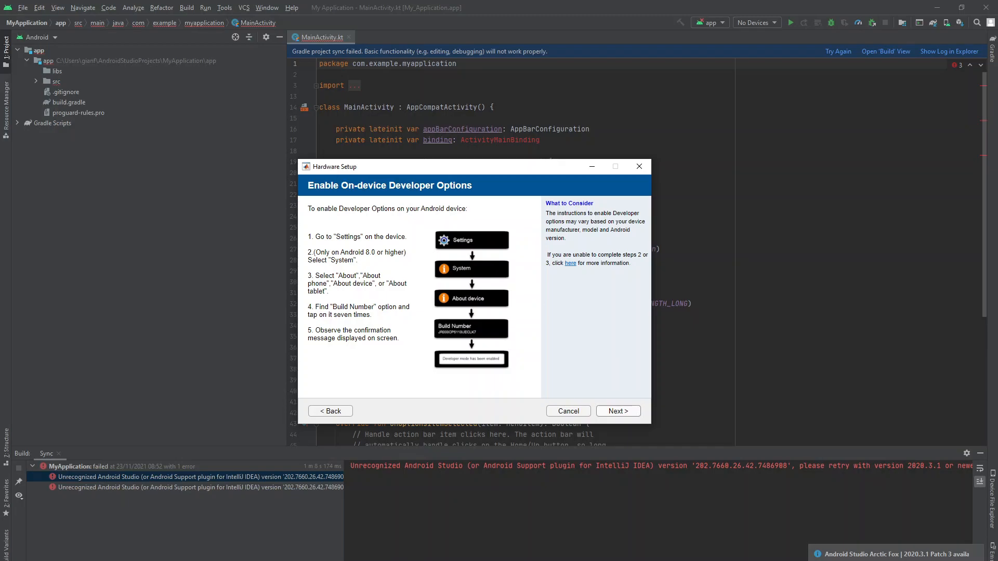
pyautogui.click(618, 411)
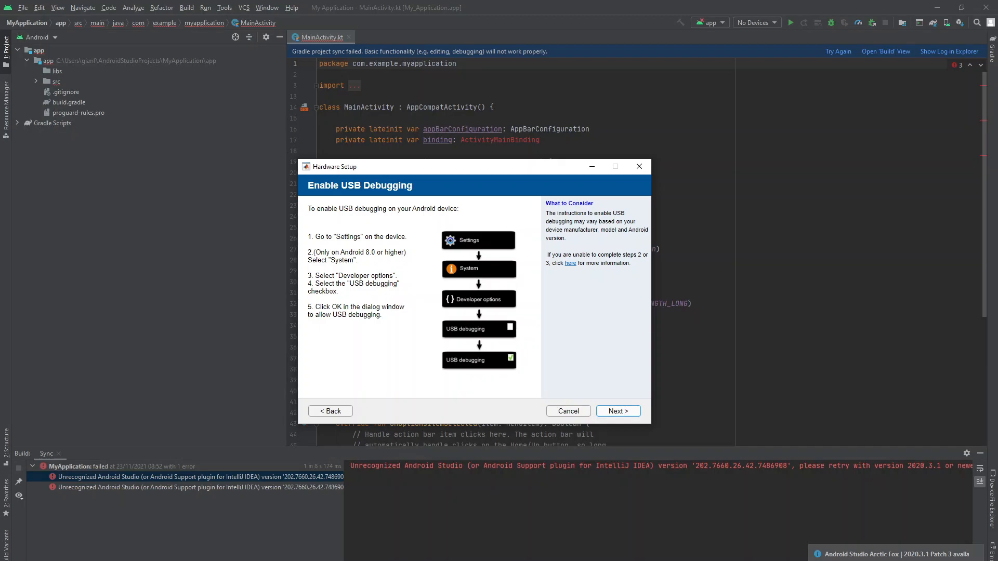
pyautogui.click(618, 411)
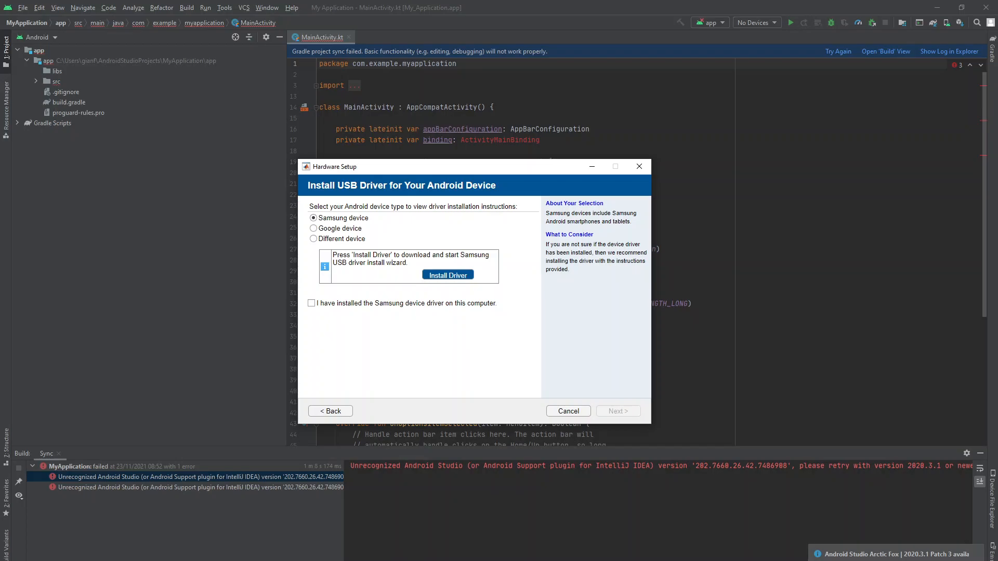
# Choose Different device as the Android device type, mark its driver as installed and continue.
pyautogui.click(314, 228)
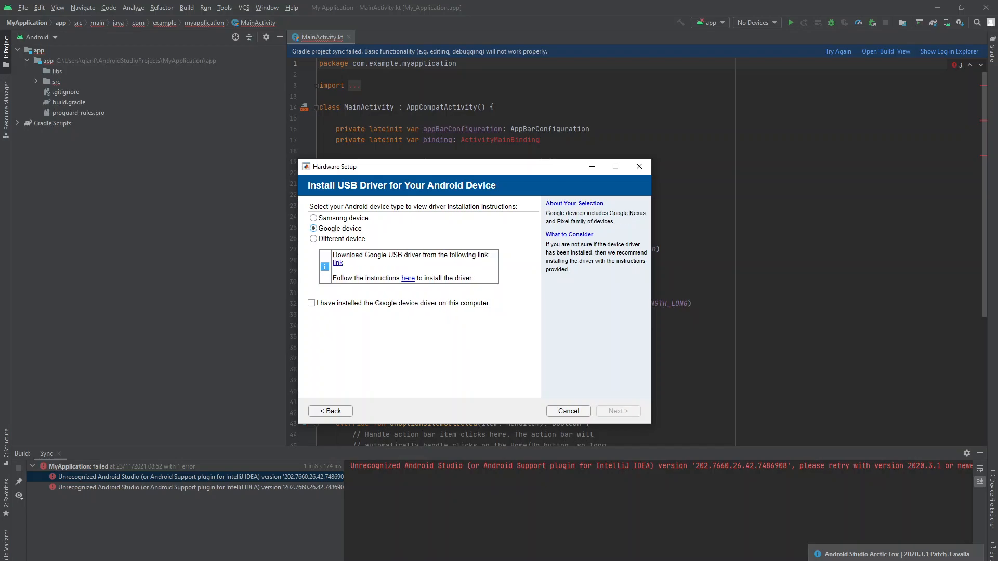
pyautogui.click(313, 239)
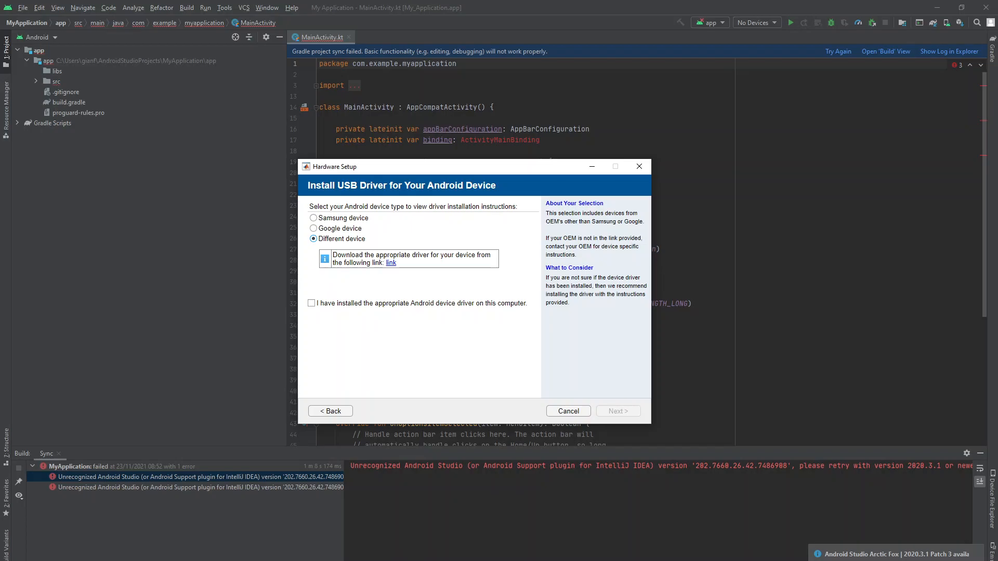
pyautogui.click(312, 303)
pyautogui.click(618, 411)
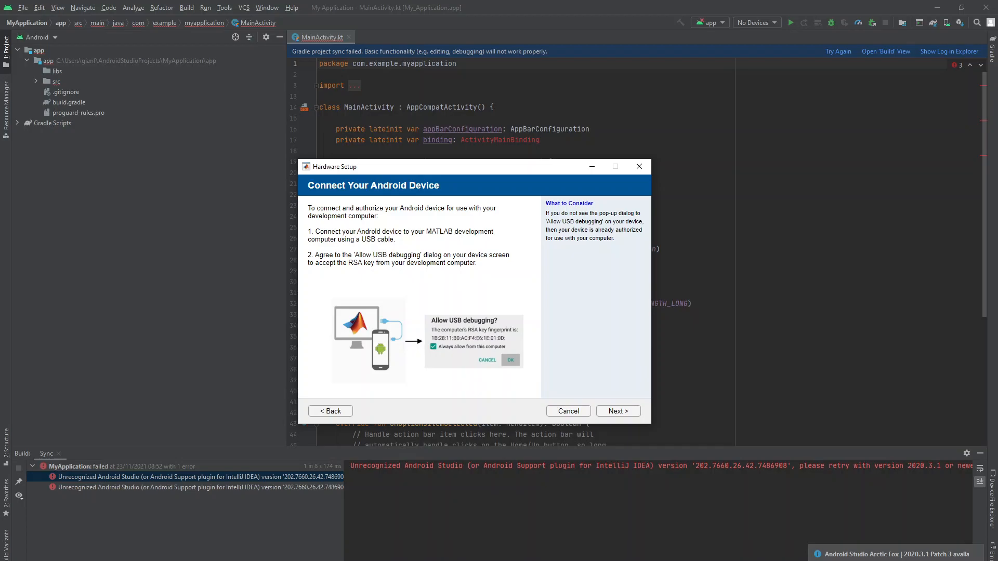
# Try to select the connected Android device from the device list and go back to the previous setup page.
pyautogui.click(618, 411)
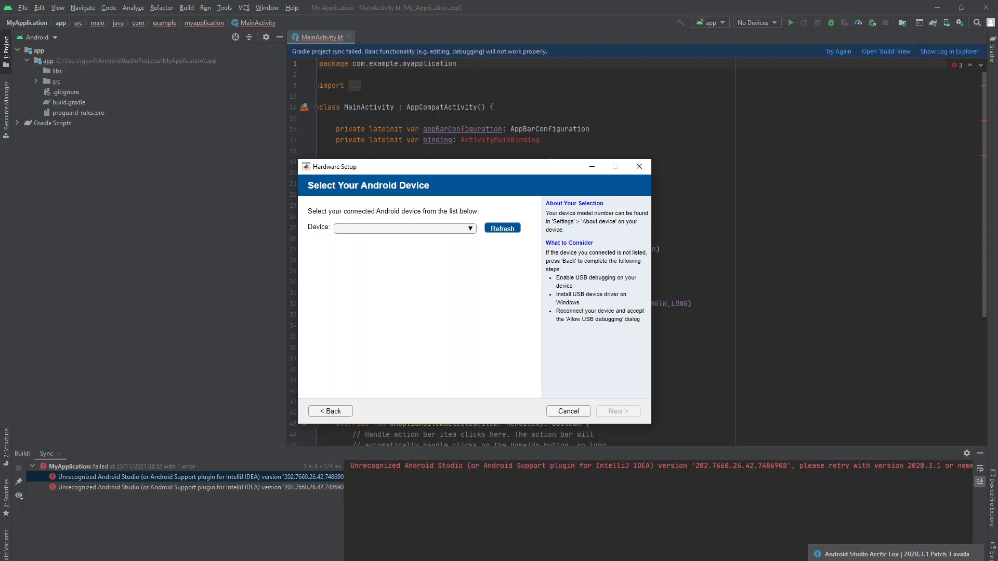
pyautogui.click(457, 228)
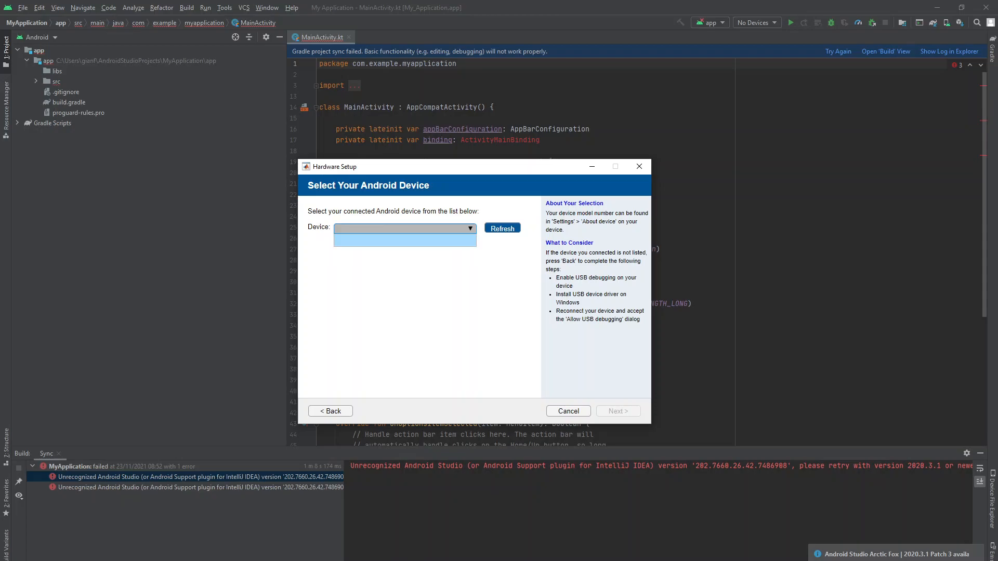
pyautogui.click(457, 239)
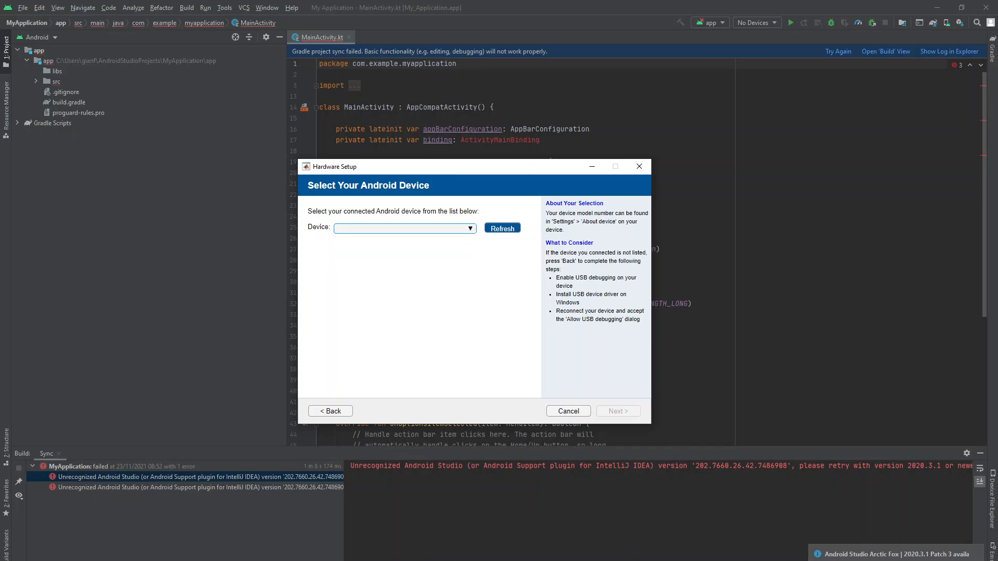
pyautogui.click(330, 411)
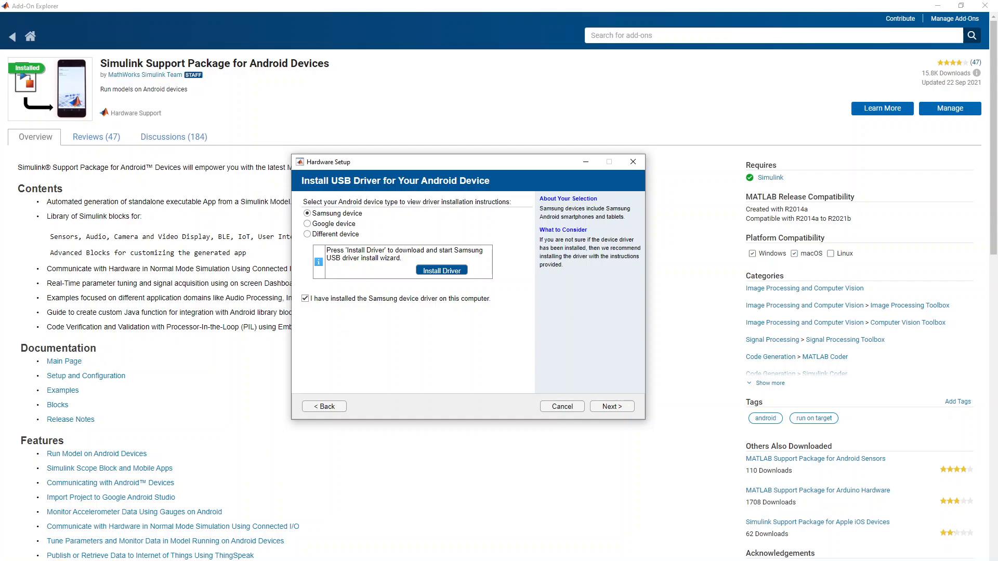
# Continue with the Samsung driver marked as installed, refresh the device list and proceed with the HUAWEI EML-L09.
pyautogui.click(613, 406)
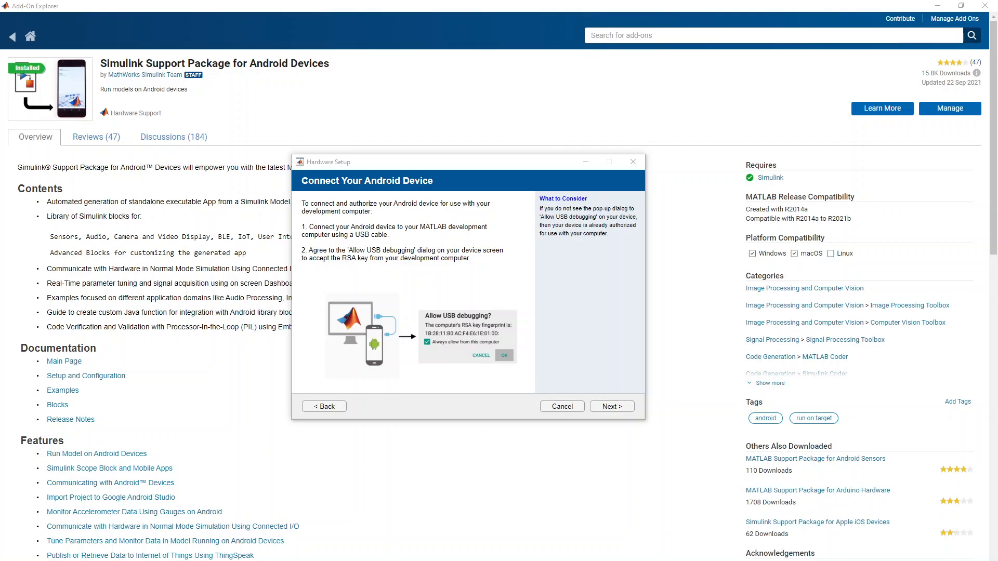
pyautogui.moveTo(0, 61); pyautogui.dragTo(783, 61)
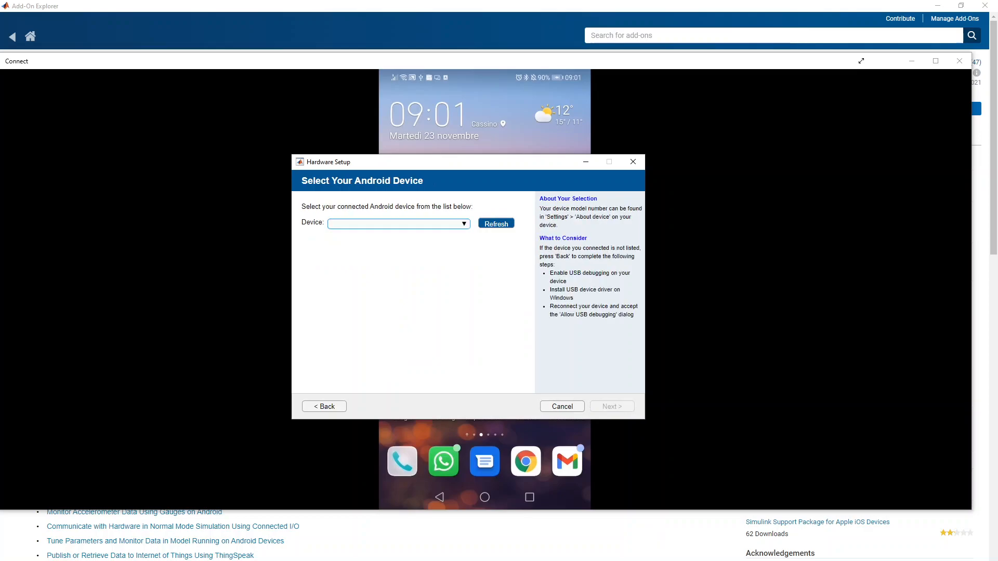
pyautogui.click(464, 224)
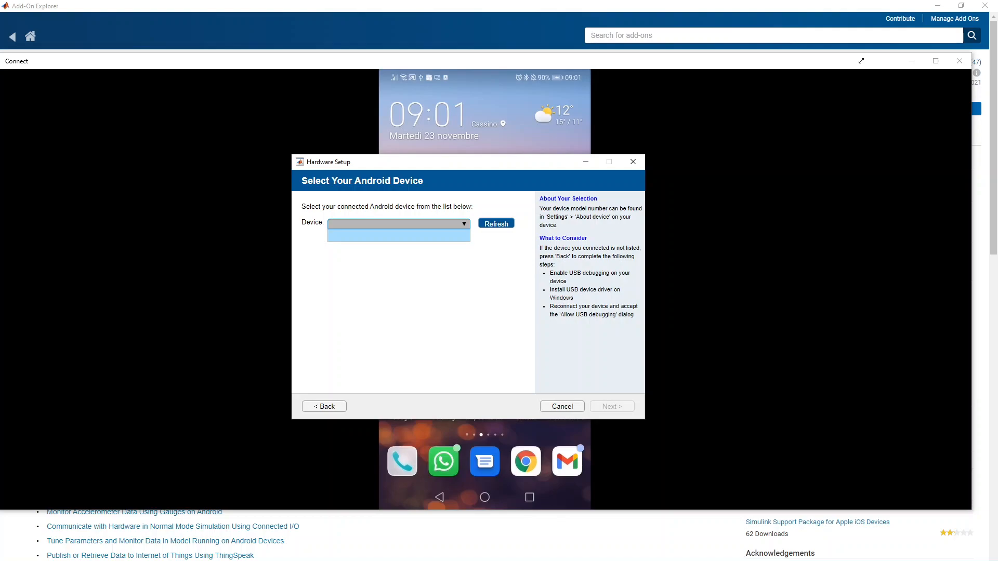
pyautogui.click(496, 223)
pyautogui.click(497, 223)
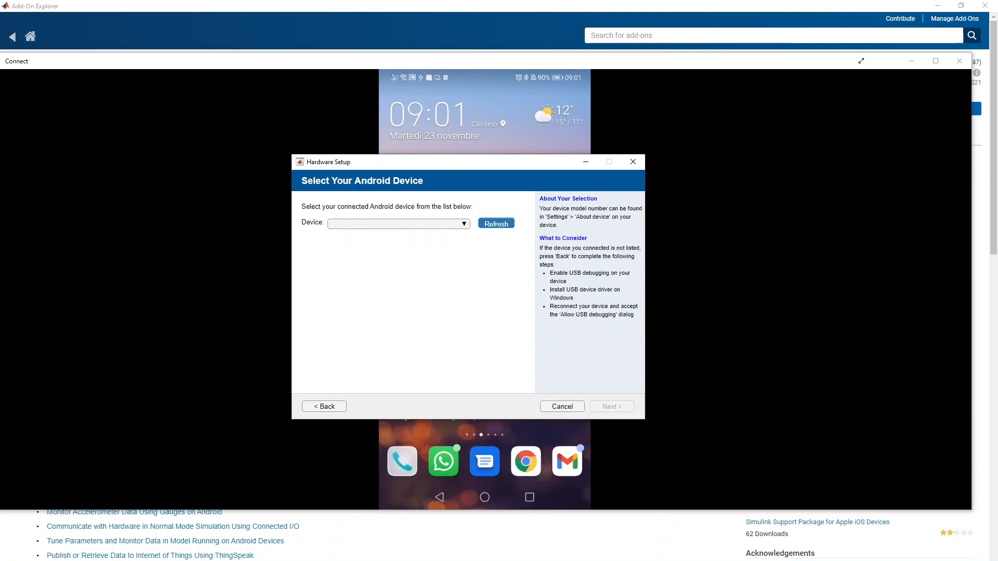
pyautogui.click(497, 224)
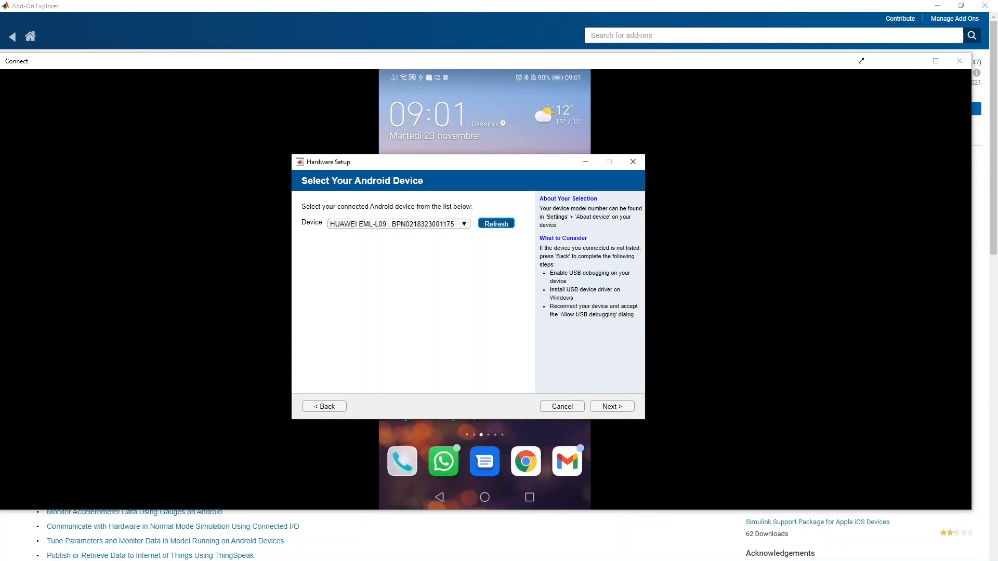
pyautogui.click(611, 407)
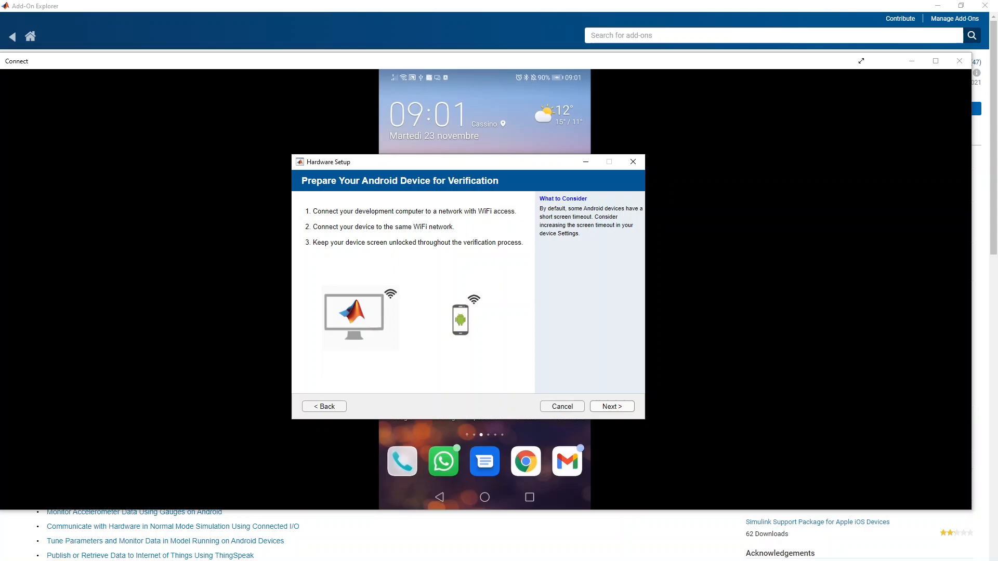
# Install TestApp on the Android device and ignore the AVG suspicious app alert on the mirrored phone screen.
pyautogui.press('Return')
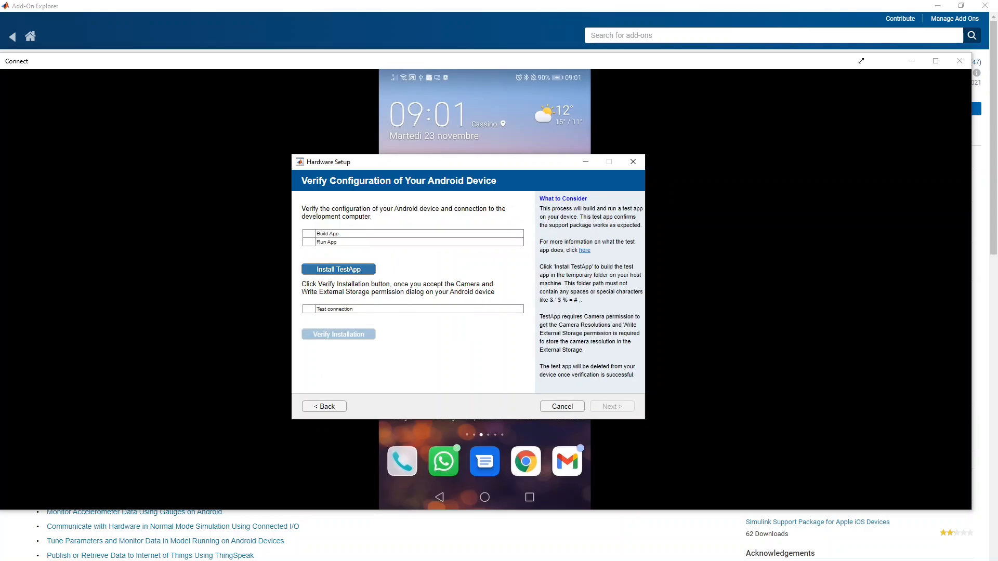
pyautogui.press('Return')
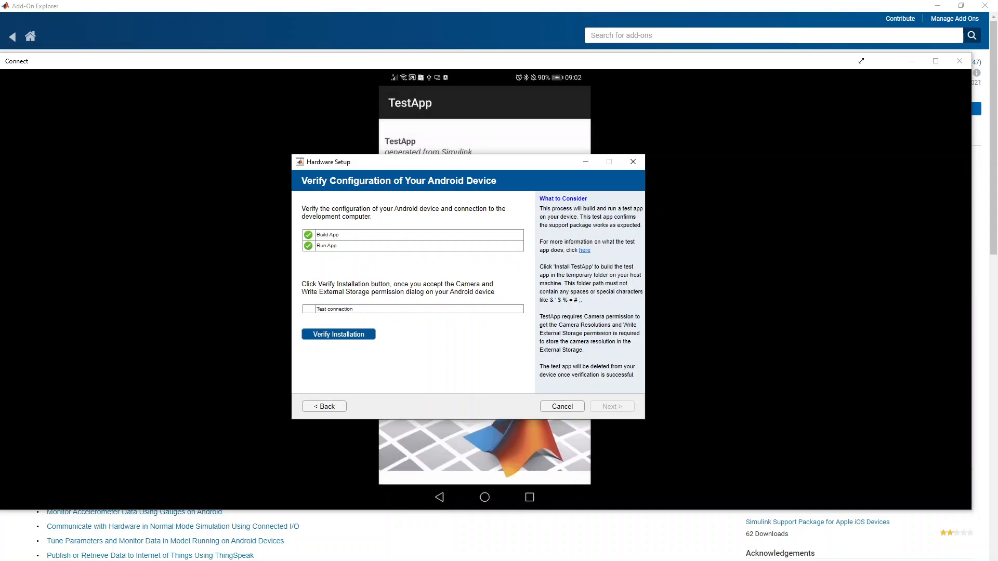
pyautogui.moveTo(500, 165); pyautogui.dragTo(877, 205)
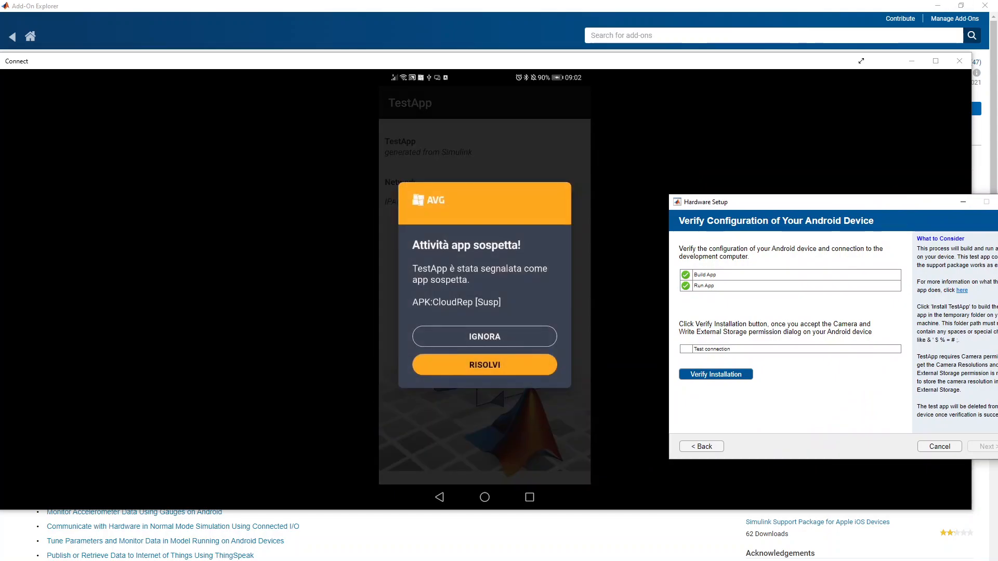
pyautogui.click(484, 337)
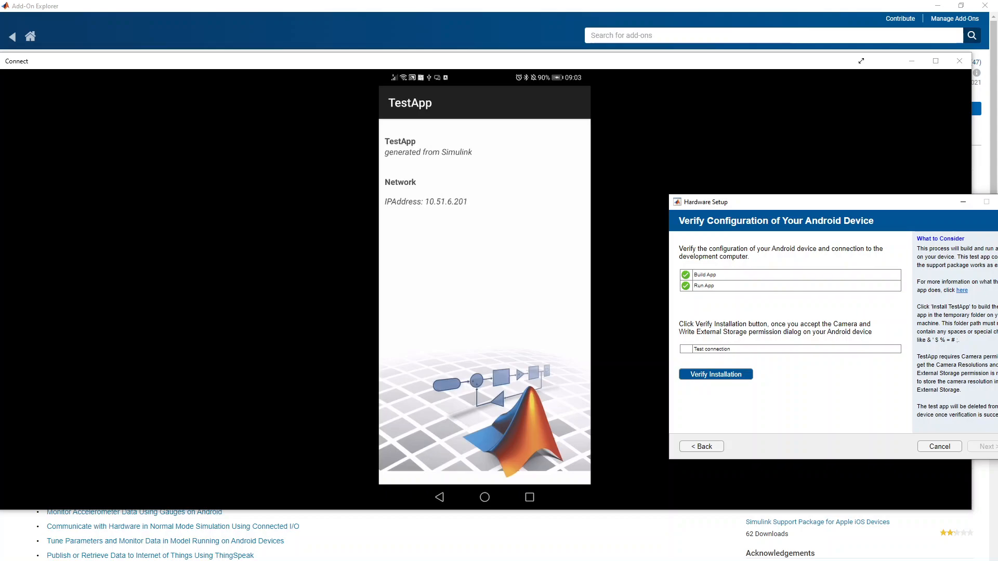
# Verify the TestApp installation and finish Hardware Setup with Show examples for support package enabled.
pyautogui.press('Return')
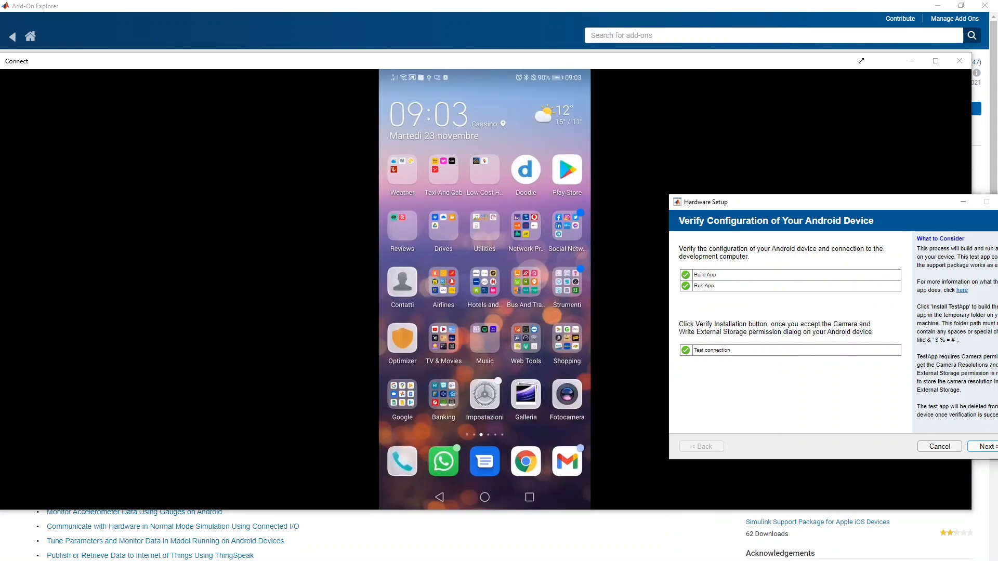
pyautogui.click(987, 446)
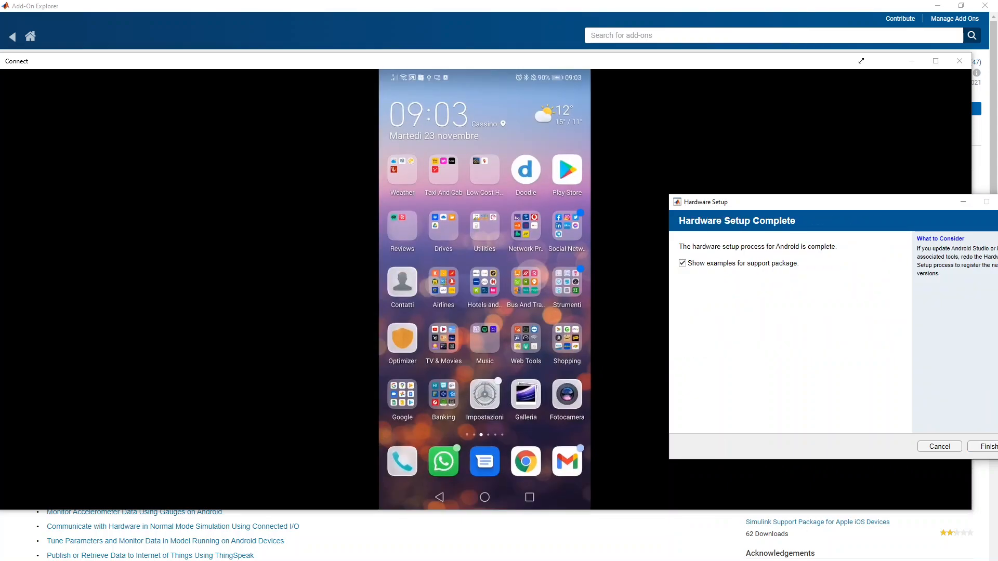
pyautogui.click(985, 446)
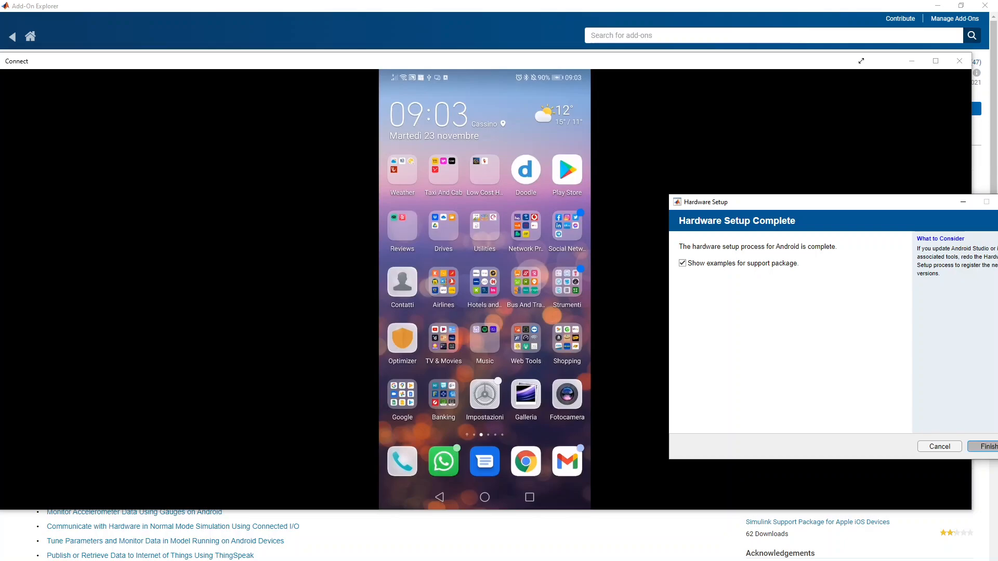